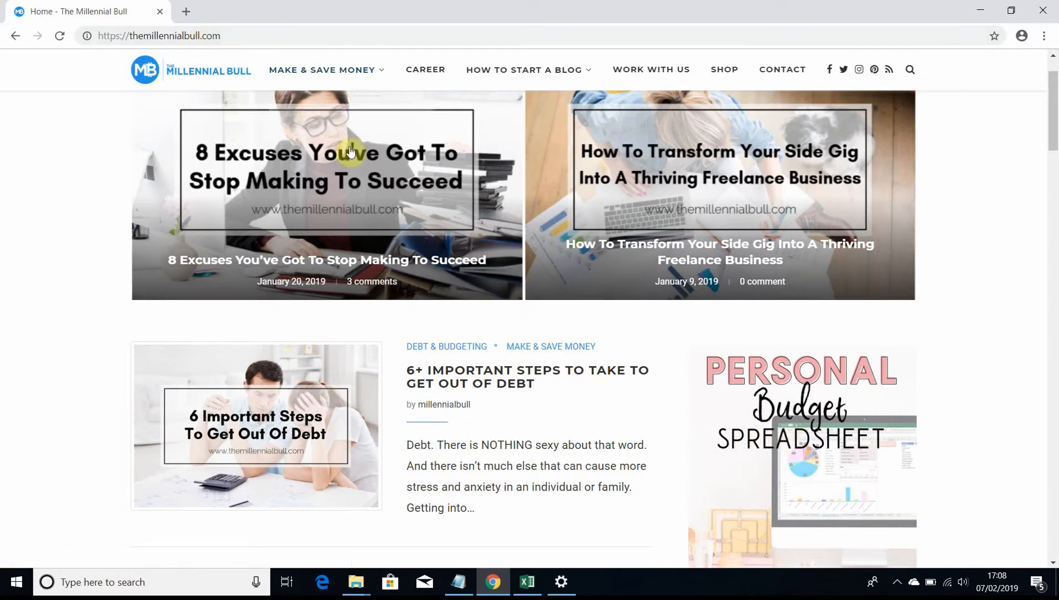
# Step: Go to themillennialbull.com/shop and look through the spreadsheet products on offer, down to the Personal Budget Spreadsheet
pyautogui.click(357, 35)
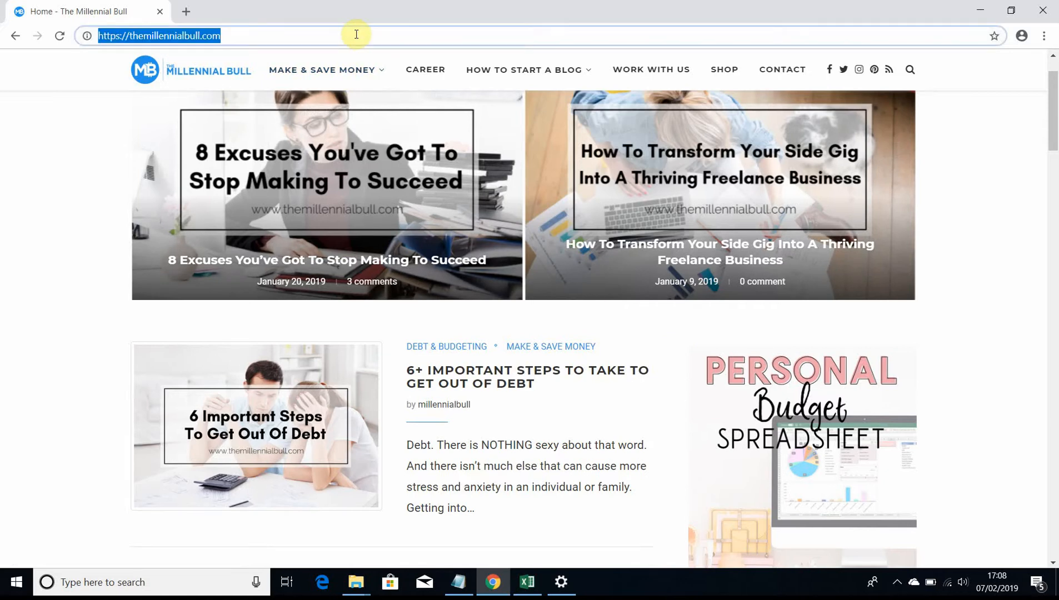
pyautogui.click(356, 35)
pyautogui.write('/shop')
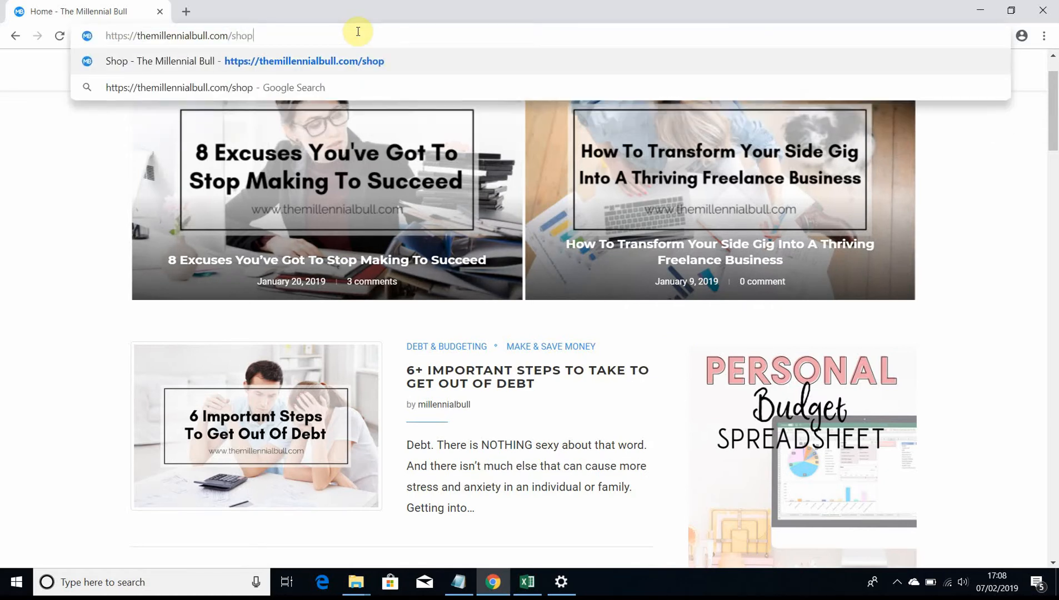
pyautogui.press('Return')
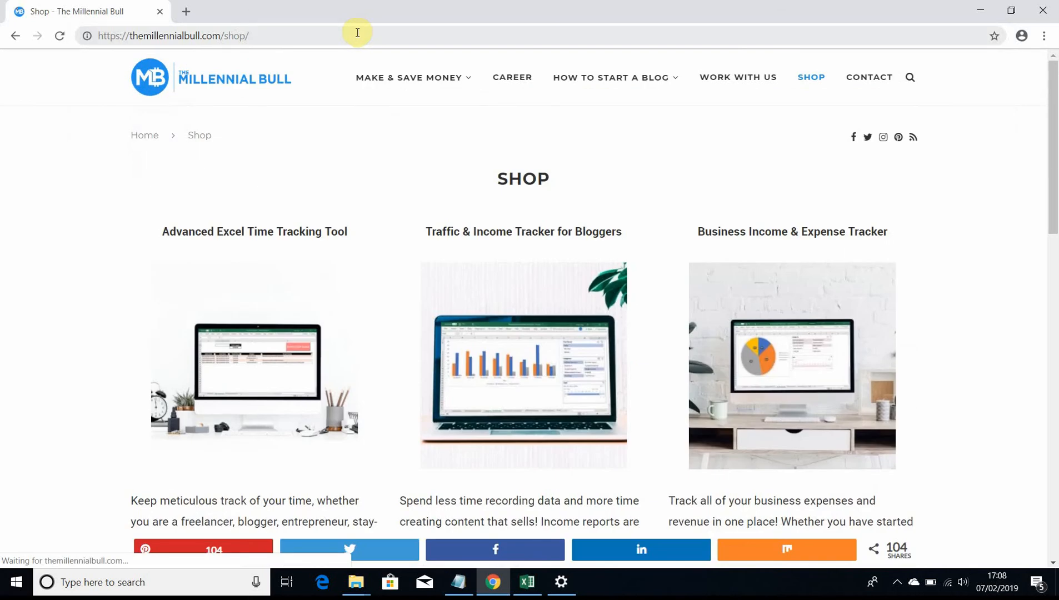
pyautogui.scroll(-4, 359, 233)
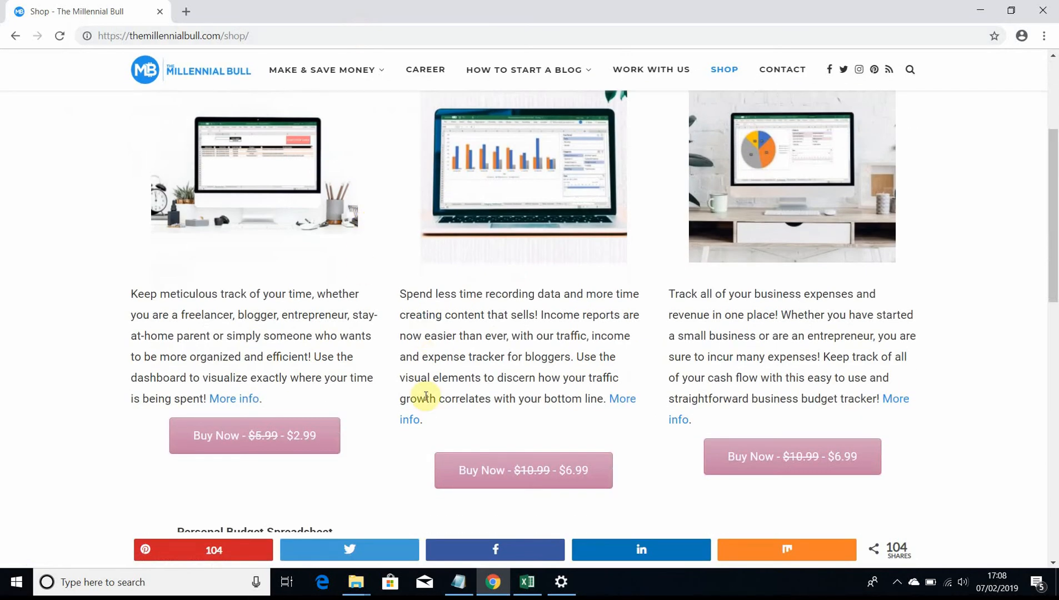
pyautogui.scroll(4, 426, 397)
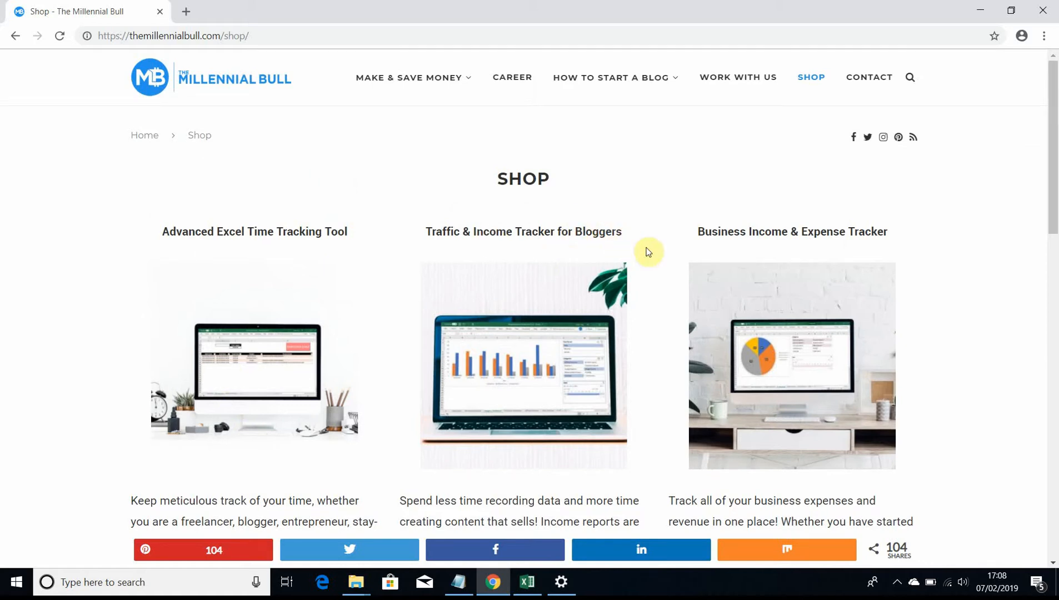
pyautogui.scroll(-2, 775, 281)
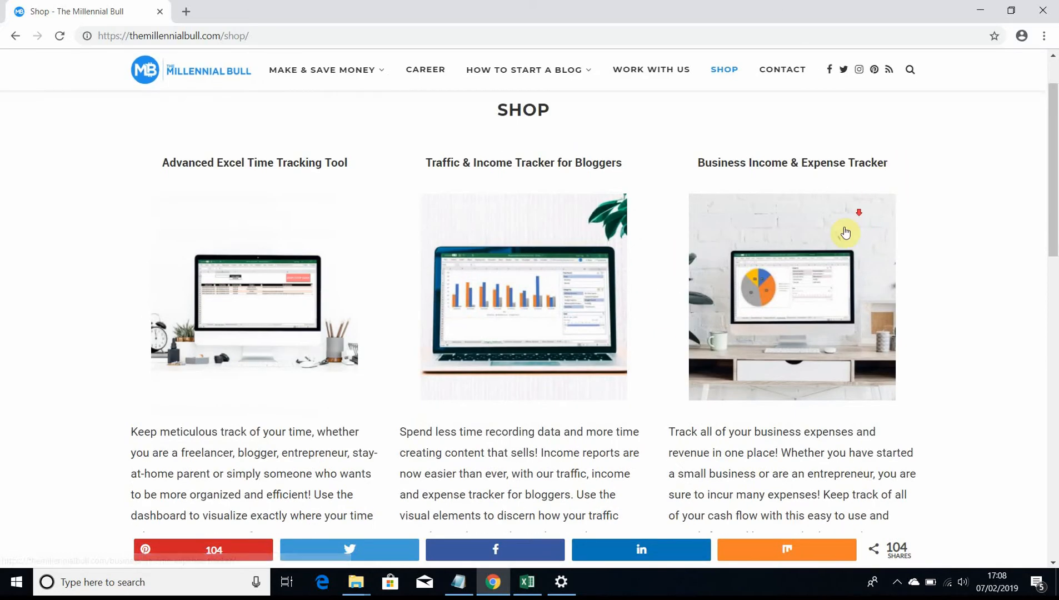
pyautogui.scroll(-4, 785, 274)
pyautogui.scroll(-5, 784, 274)
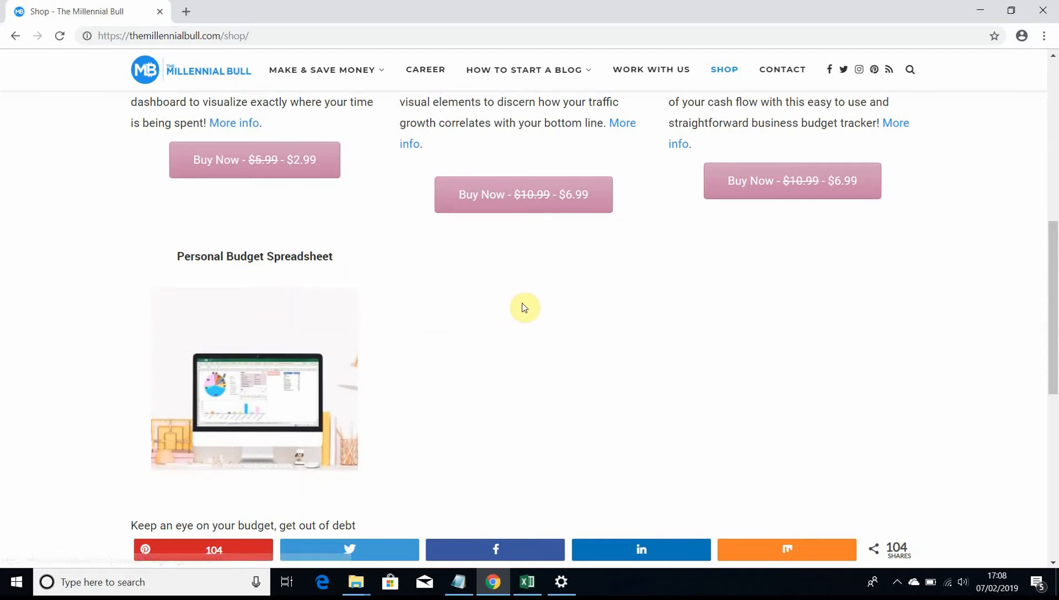
# Step: Minimize the browser and switch to the File Explorer window showing the Millennial Bull folder
pyautogui.click(980, 11)
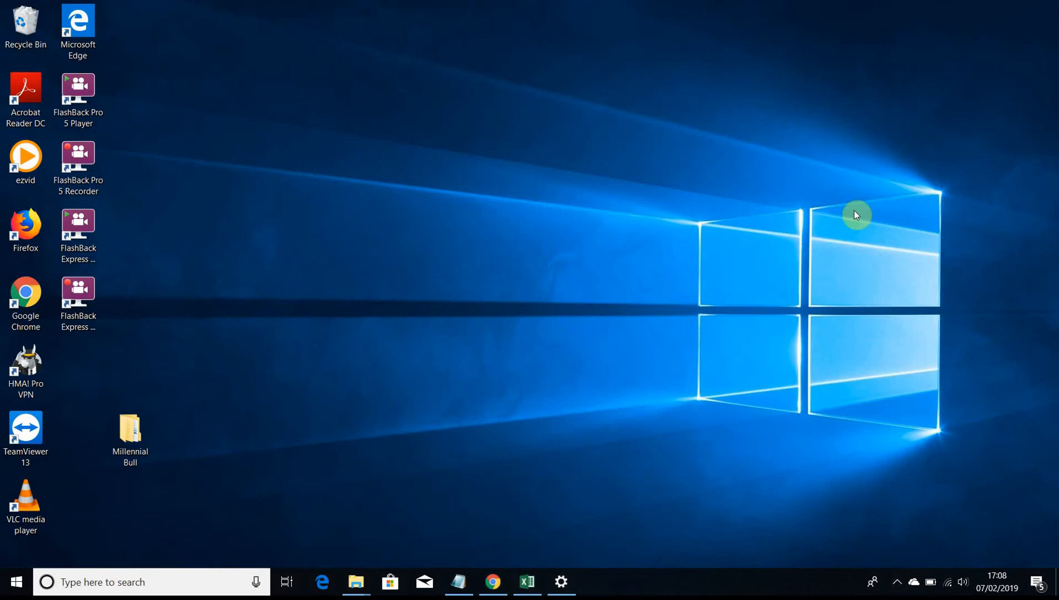
pyautogui.click(345, 590)
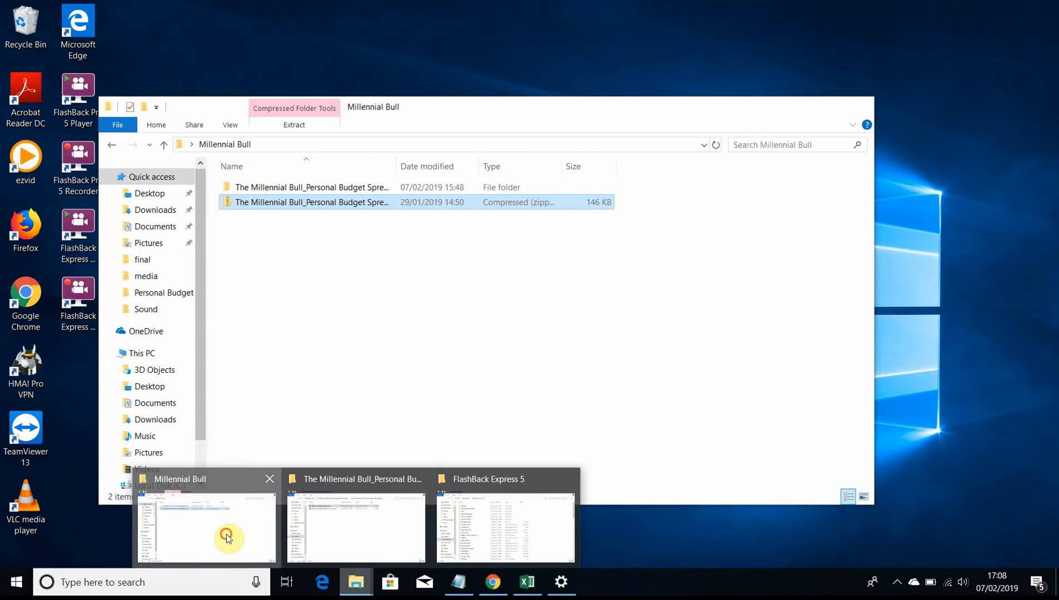
pyautogui.click(226, 534)
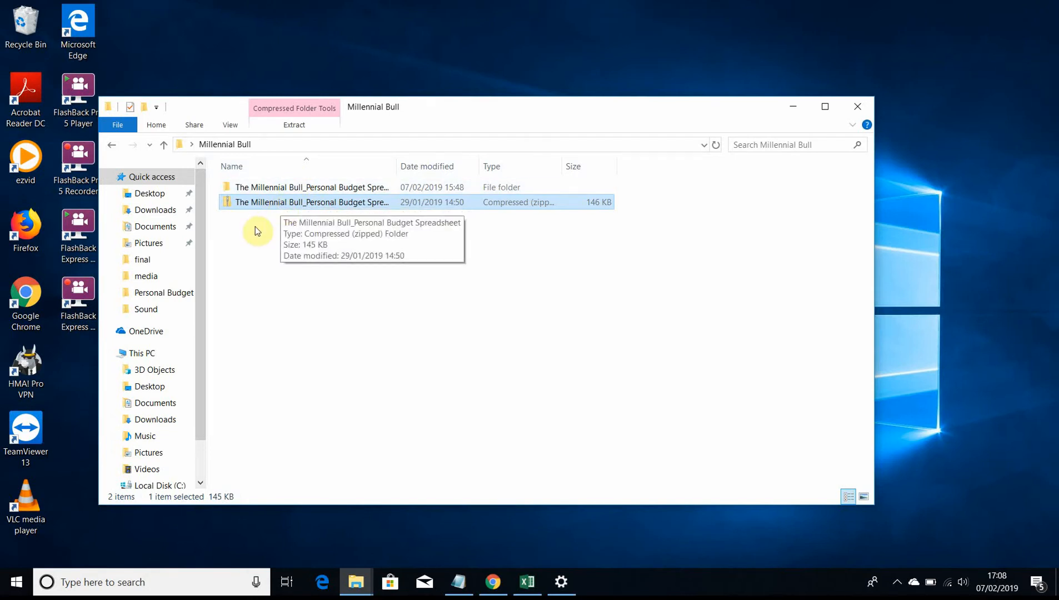
# Step: Try to delete the previously extracted The Millennial Bull_Personal Budget Spreadsheet folder
pyautogui.click(314, 187)
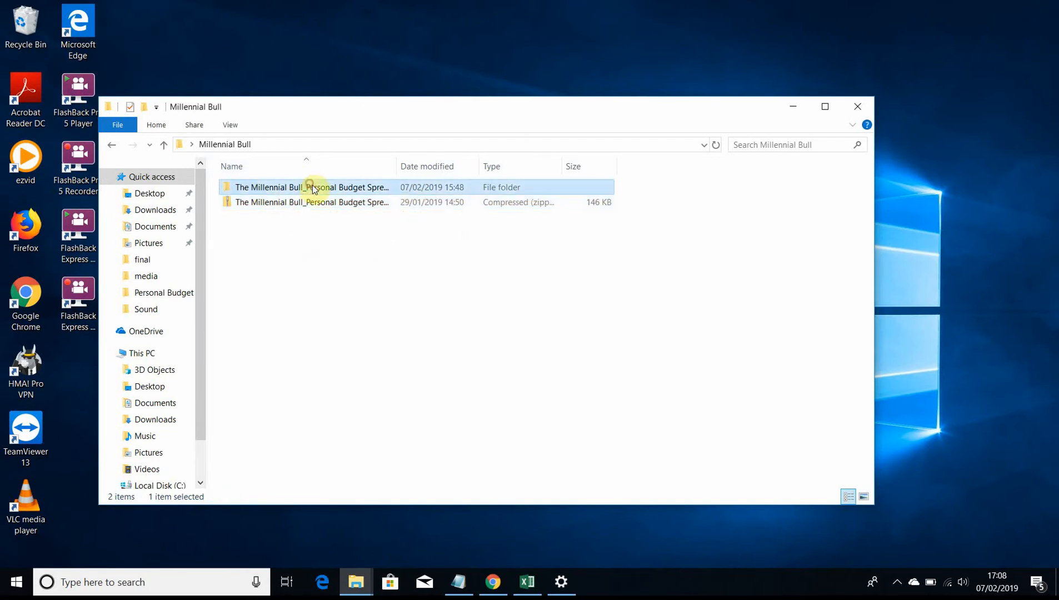
pyautogui.press('Delete')
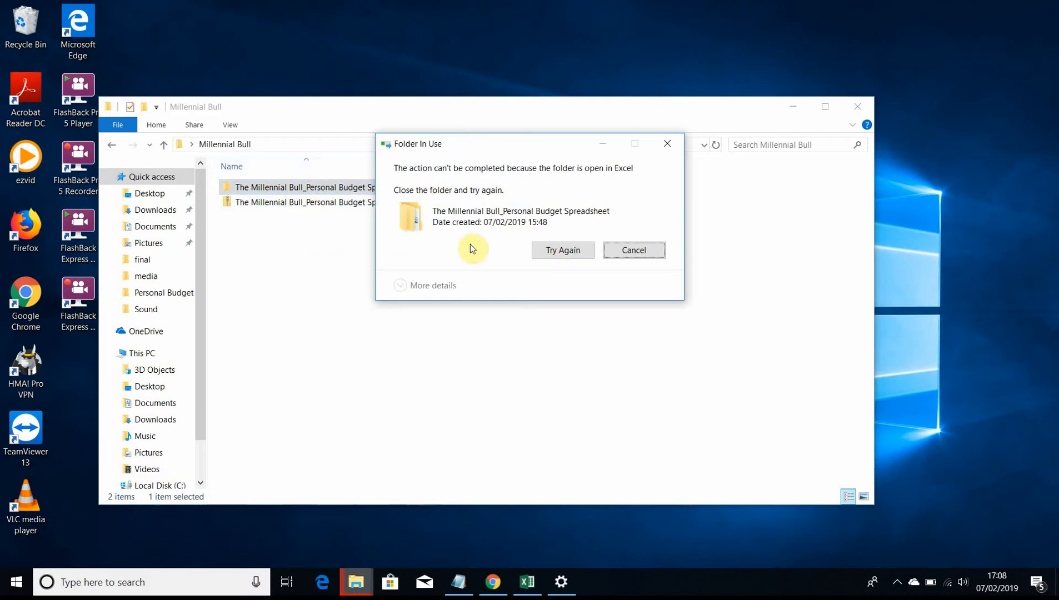
pyautogui.click(637, 248)
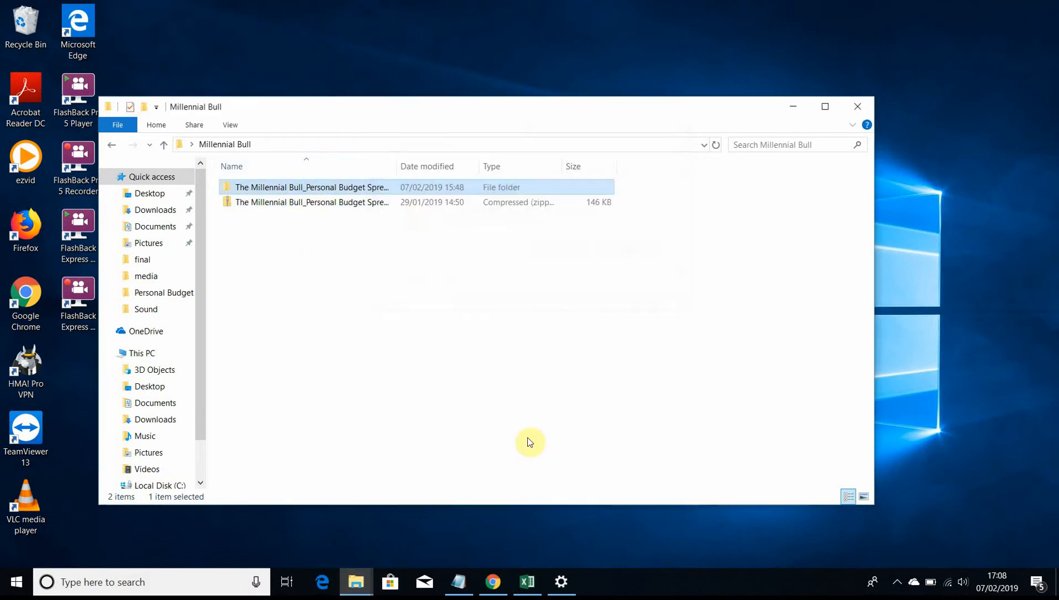
# Step: Close the Personal Budget Spreadsheet workbook in Excel without saving, and delete the previously extracted folder from Millennial Bull
pyautogui.click(530, 583)
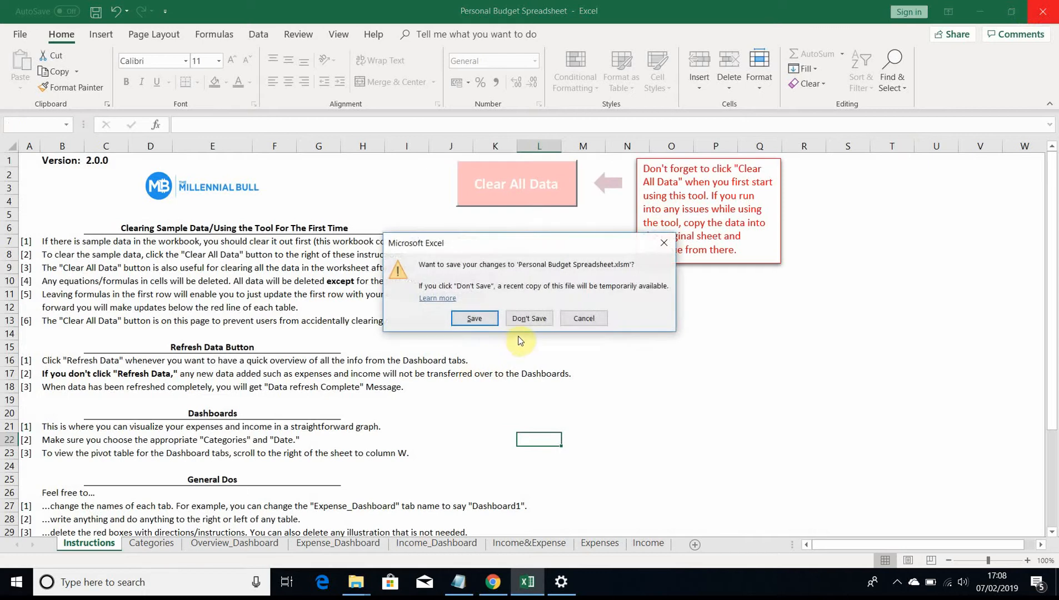
pyautogui.click(529, 316)
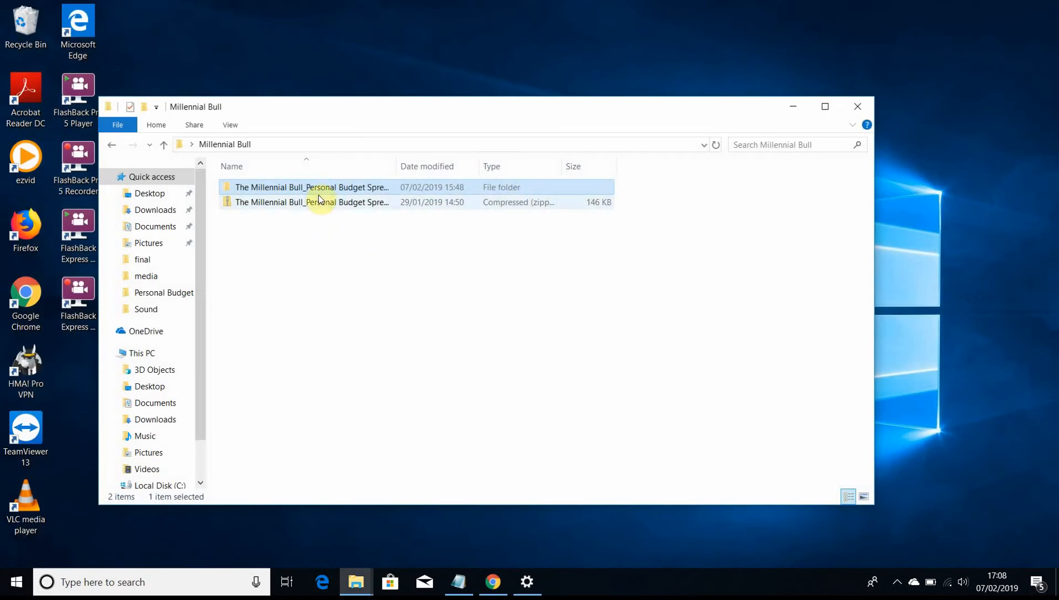
pyautogui.click(320, 189)
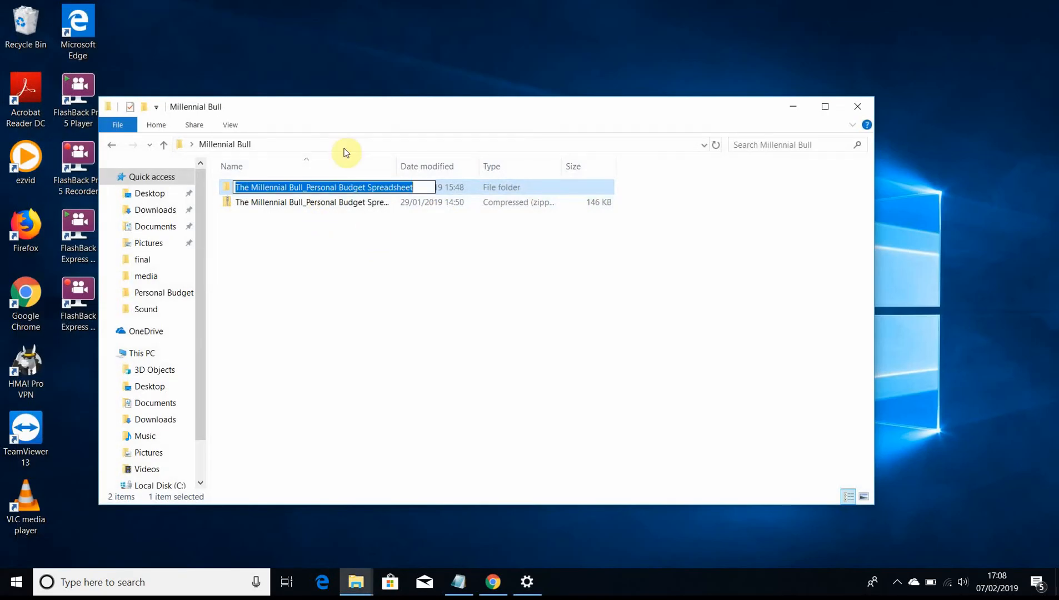
pyautogui.press('Escape')
pyautogui.press('Delete')
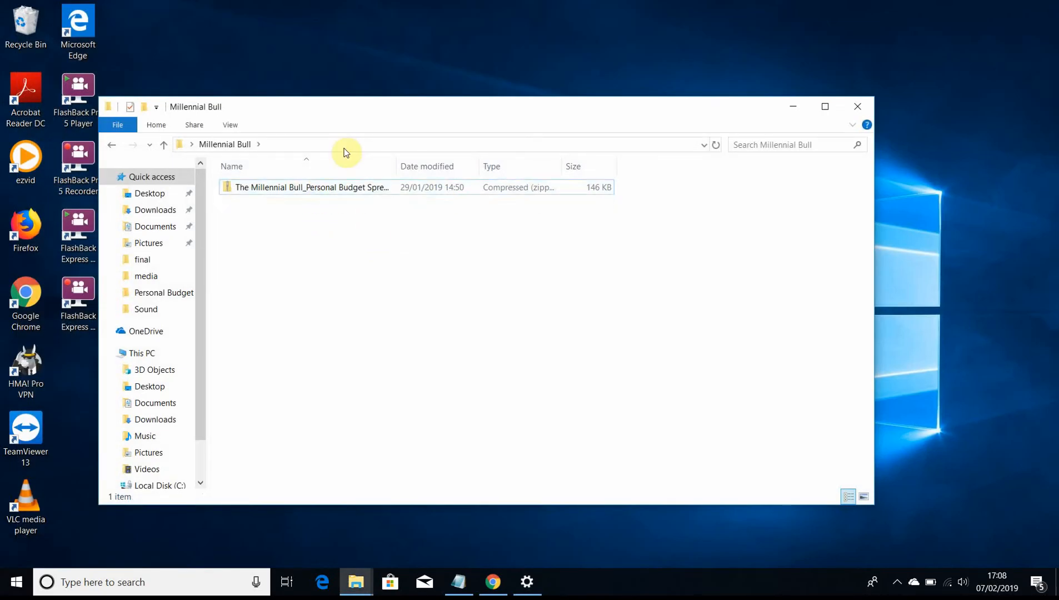
# Step: Extract all contents of the zipped The Millennial Bull_Personal Budget Spreadsheet file to its default destination
pyautogui.rightClick(331, 191)
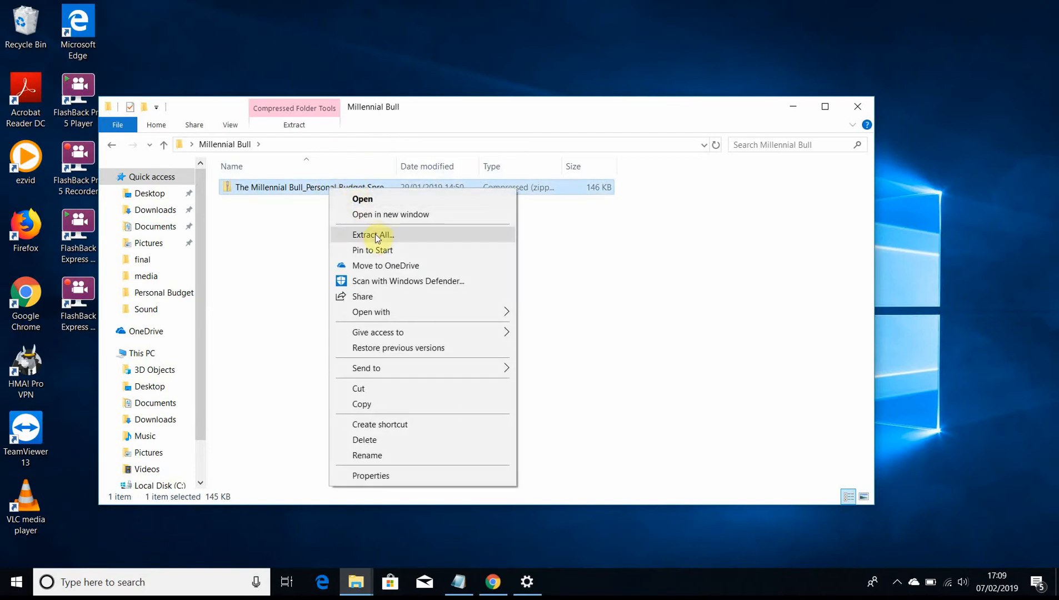
pyautogui.click(378, 236)
pyautogui.click(634, 430)
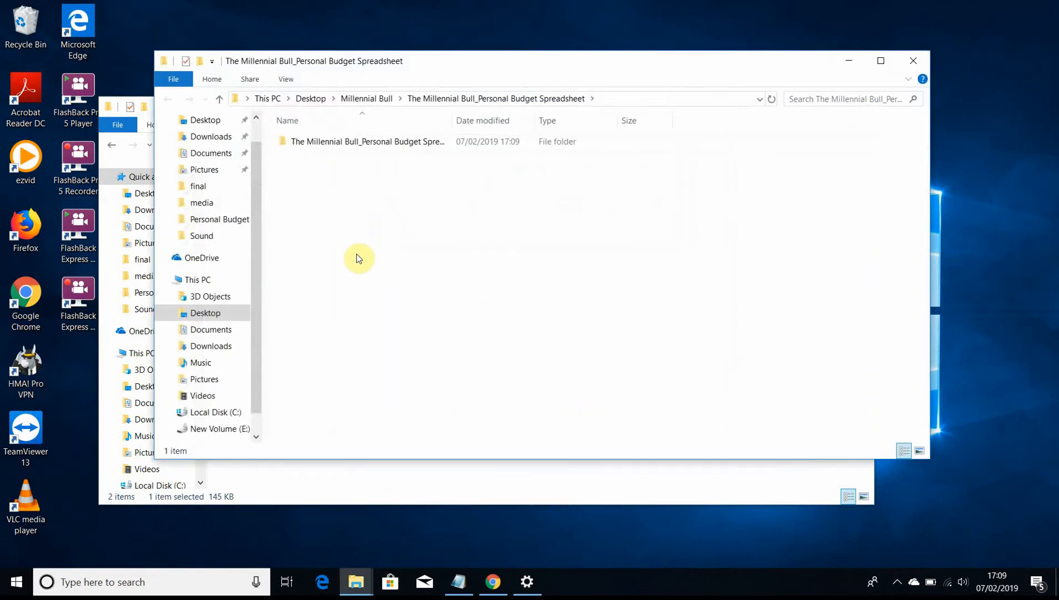
# Step: Open the inner extracted folder and make a copy of the Personal Budget Spreadsheet file in it
pyautogui.doubleClick(383, 144)
pyautogui.click(388, 143)
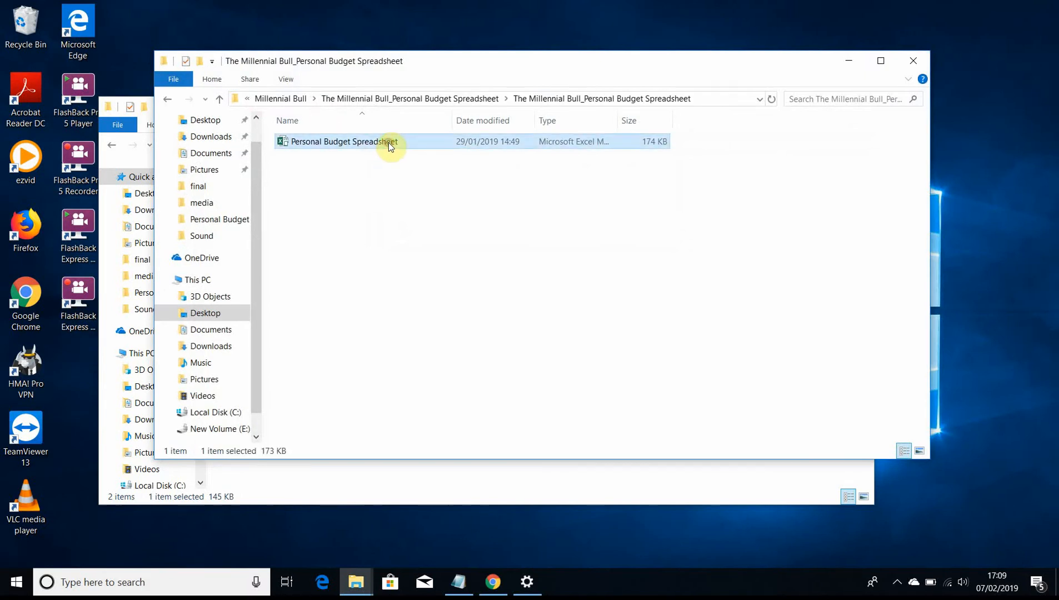
pyautogui.rightClick(398, 143)
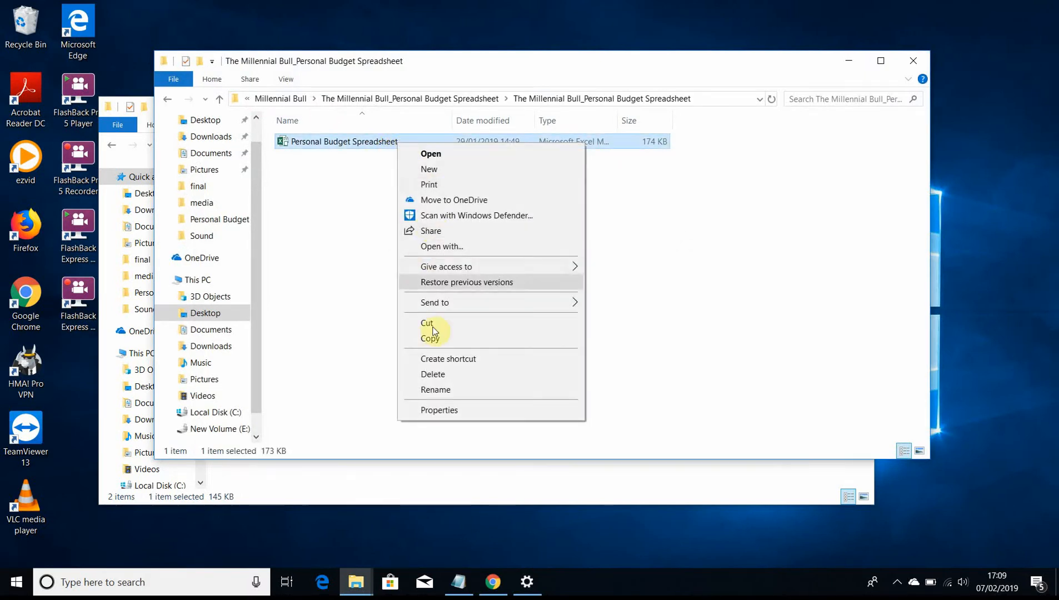
pyautogui.click(449, 339)
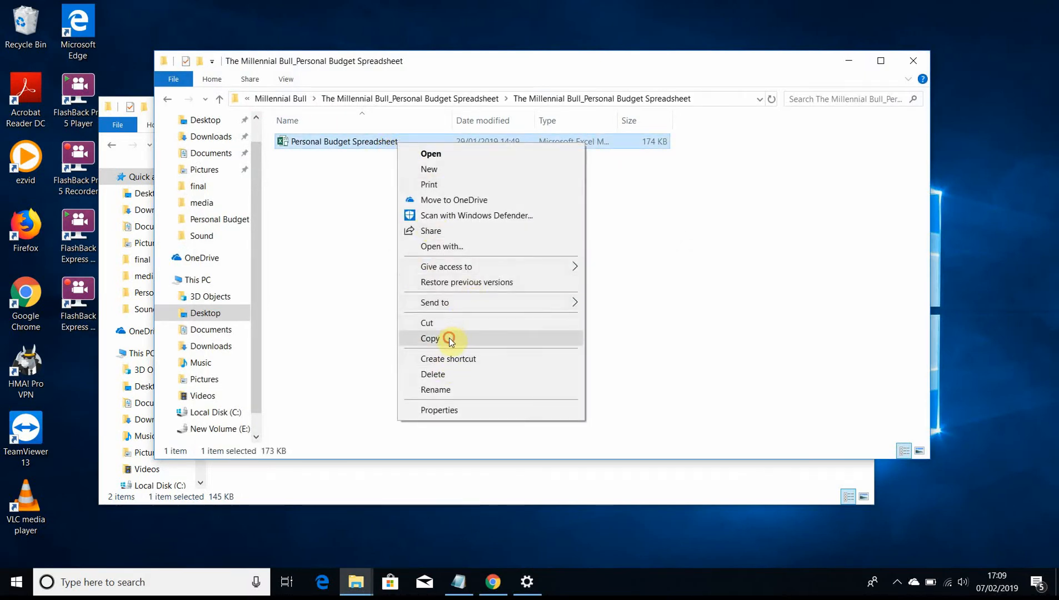
pyautogui.rightClick(456, 203)
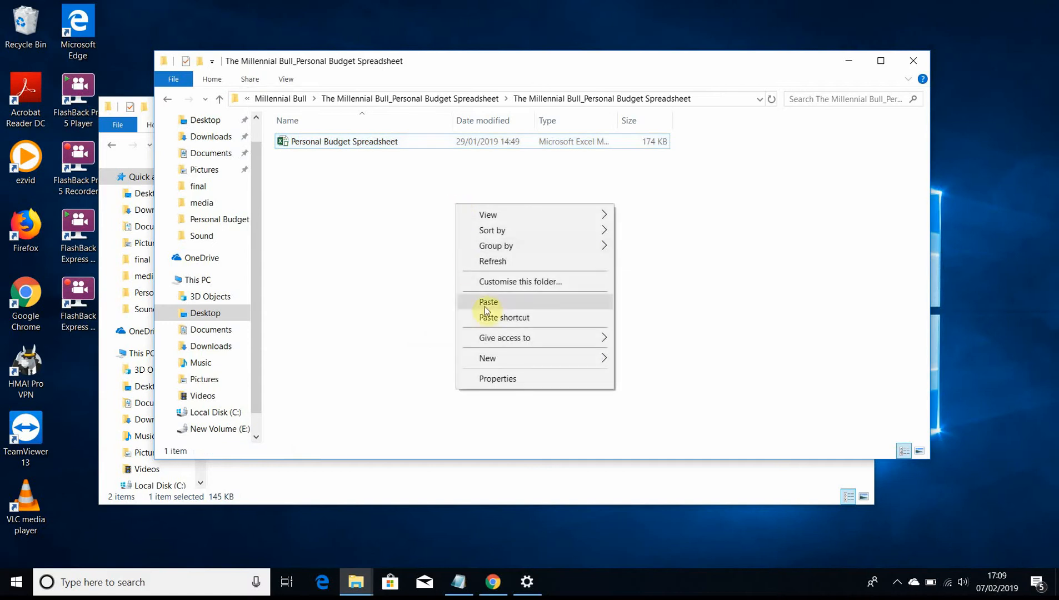
pyautogui.click(516, 302)
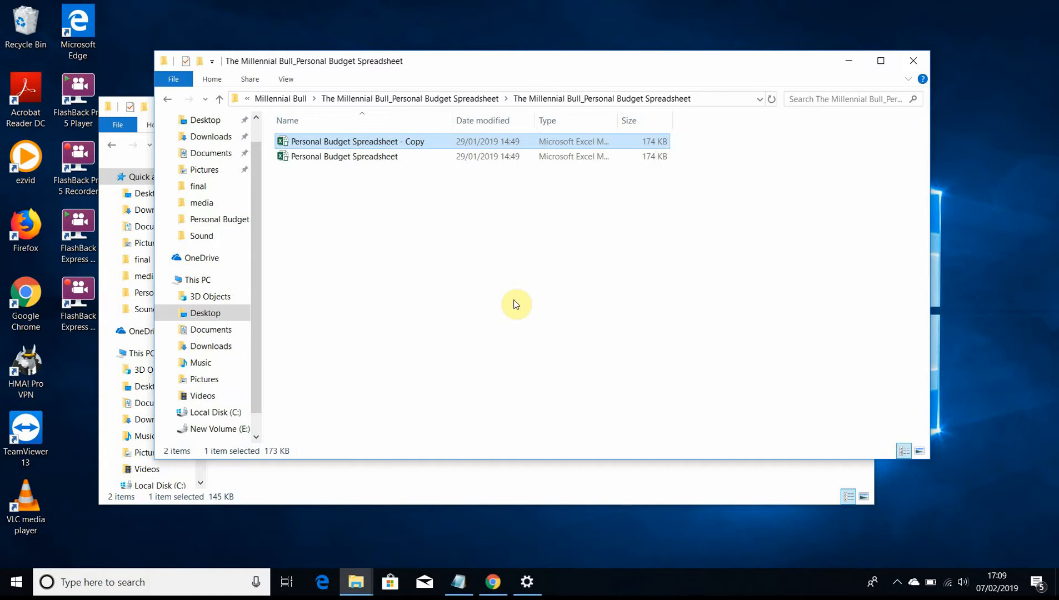
# Step: Rename the copied workbook file as Personal Budget Spreadsheet_Original
pyautogui.click(423, 146)
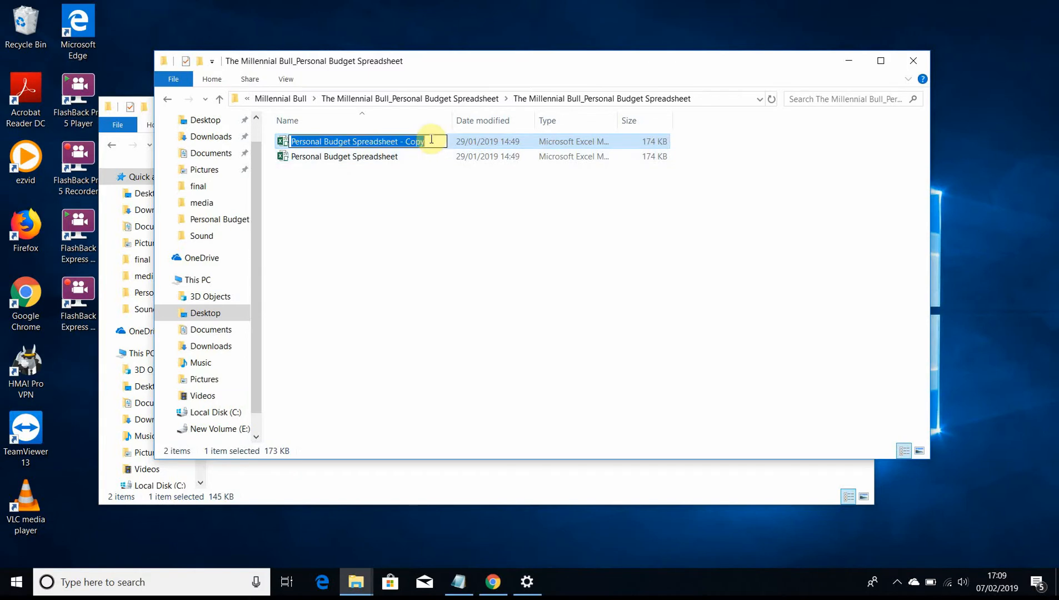
pyautogui.click(445, 136)
pyautogui.press('BackSpace')
pyautogui.press('BackSpace')
pyautogui.press('BackSpace')
pyautogui.press('BackSpace')
pyautogui.press('BackSpace')
pyautogui.press('BackSpace')
pyautogui.press('BackSpace')
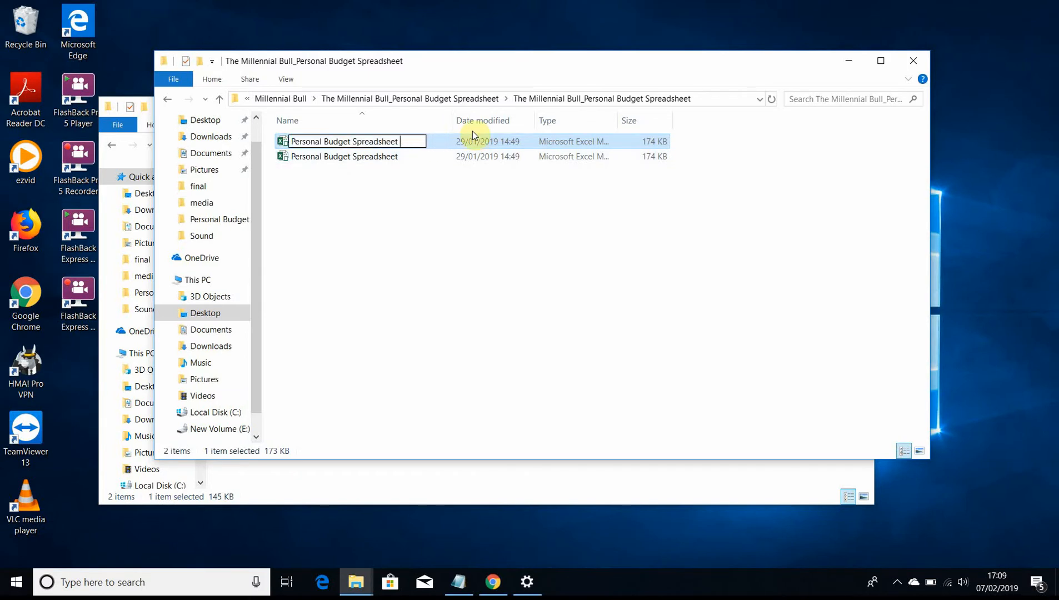
pyautogui.write('_Origianl')
pyautogui.press('BackSpace')
pyautogui.write('al')
pyautogui.click(424, 141)
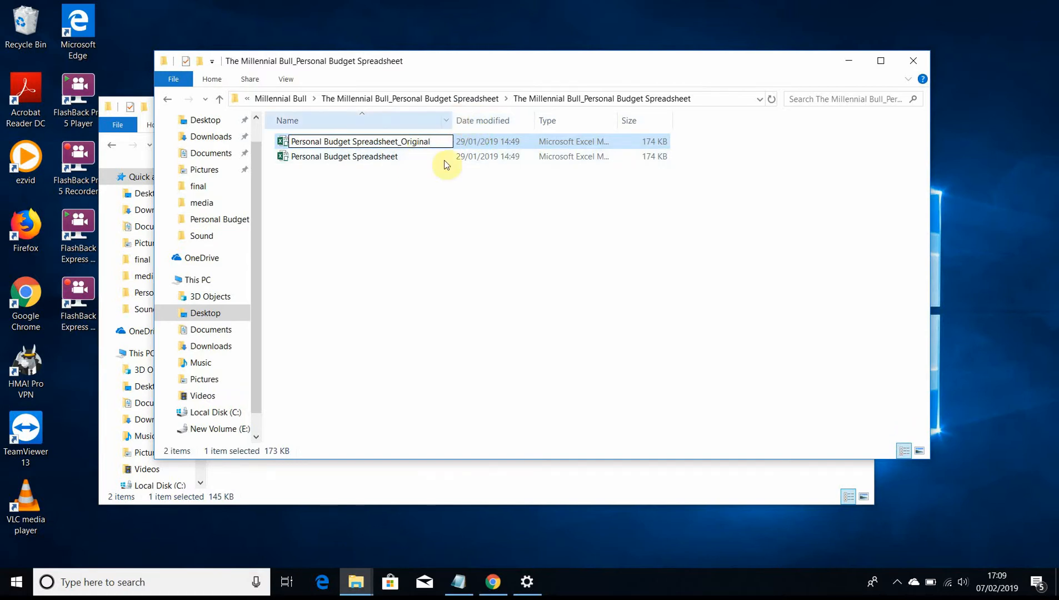
pyautogui.click(432, 230)
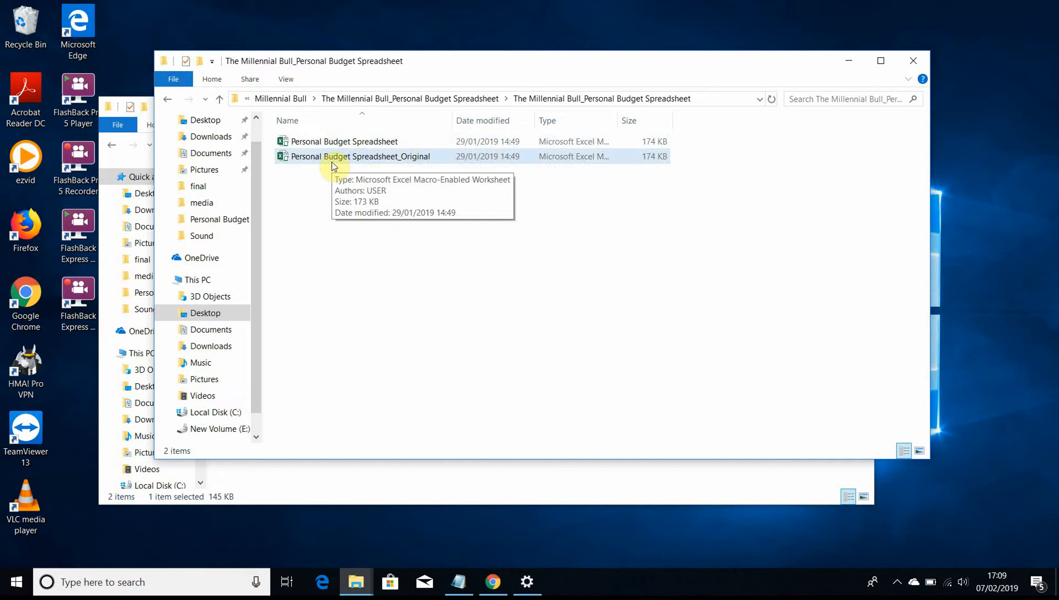
# Step: Open the Personal Budget Spreadsheet workbook in a maximized Excel window and read through its Instructions sheet
pyautogui.doubleClick(382, 144)
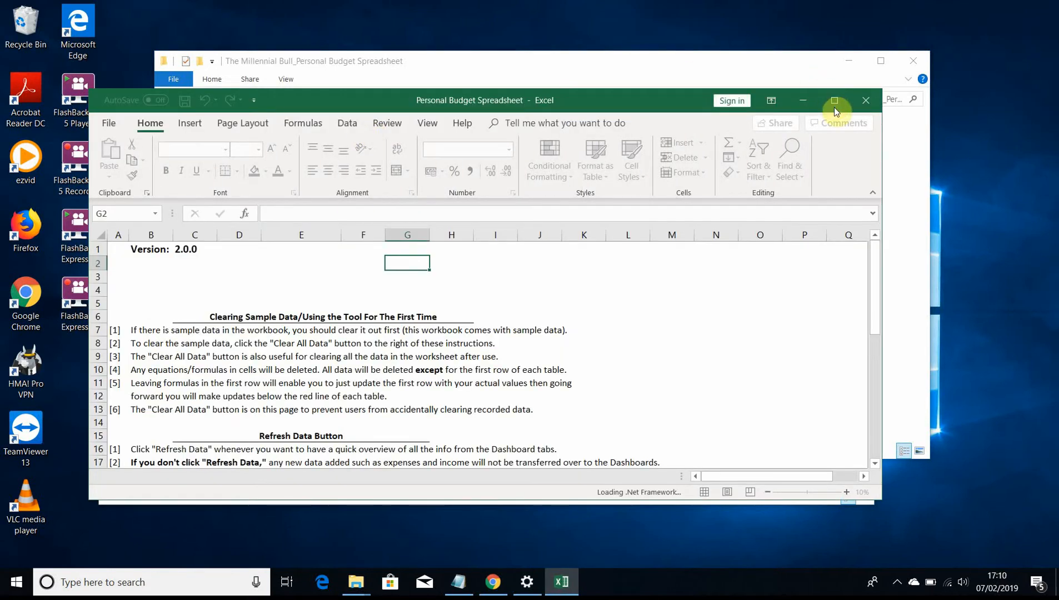
pyautogui.click(834, 101)
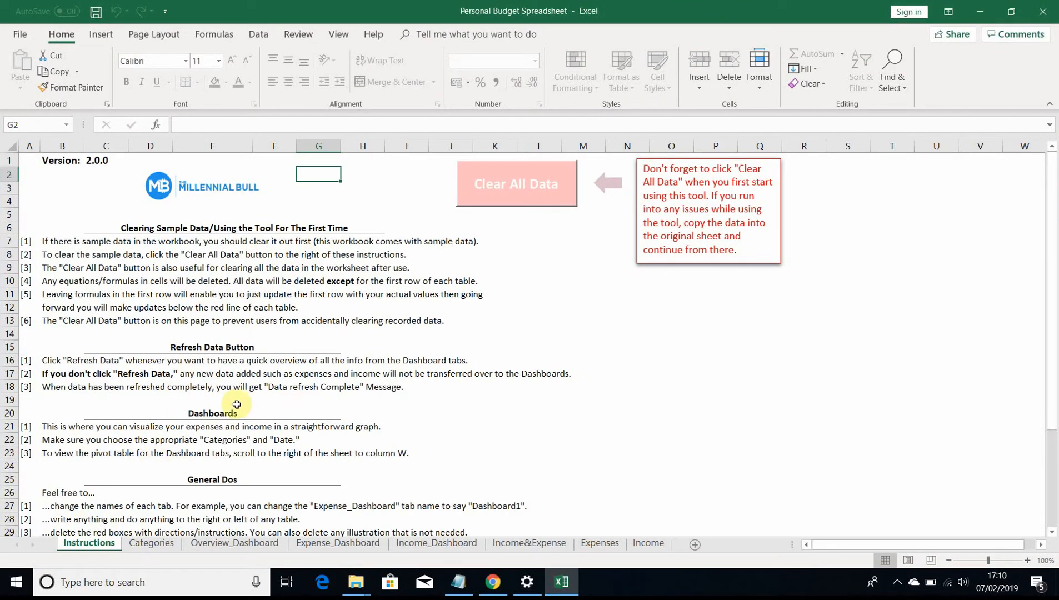
pyautogui.scroll(-1, 240, 403)
pyautogui.scroll(-1, 289, 462)
pyautogui.scroll(2, 298, 455)
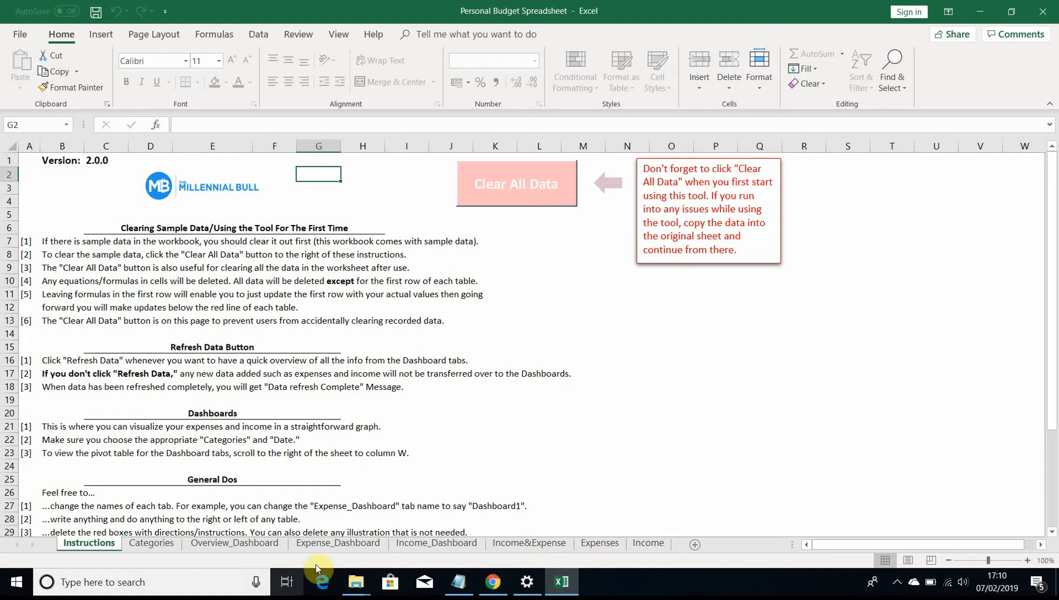
# Step: Open the Expenses sheet and examine the sample entries in the Category and Description columns of the expense table
pyautogui.click(613, 546)
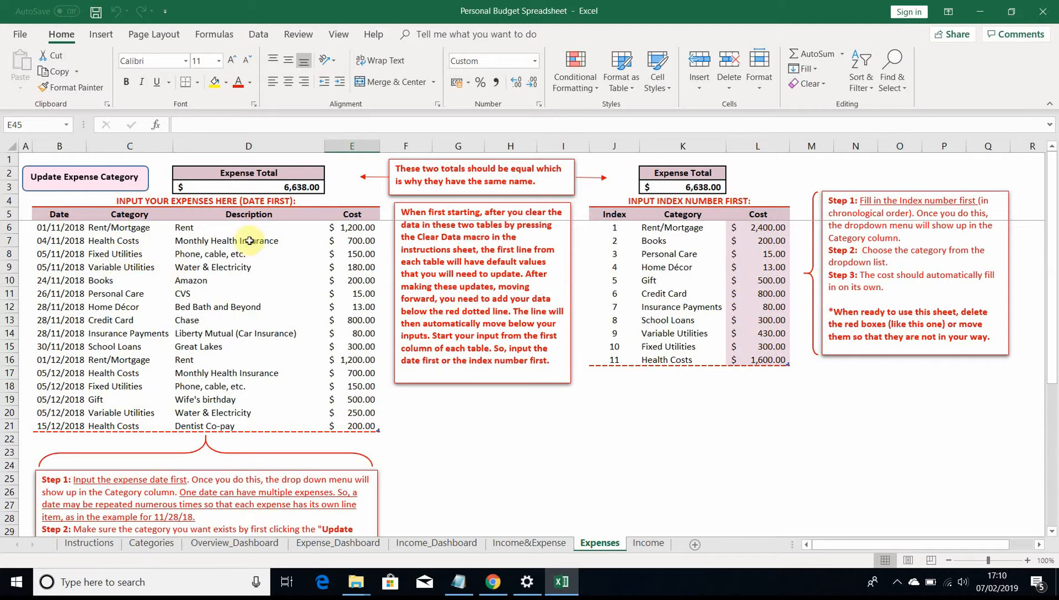
pyautogui.click(143, 249)
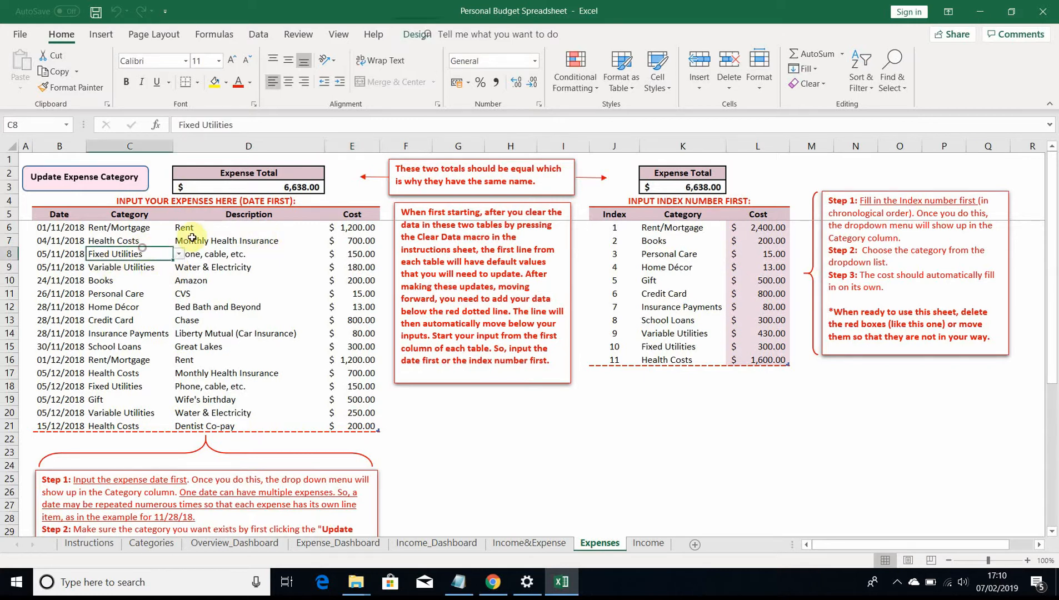
pyautogui.click(213, 239)
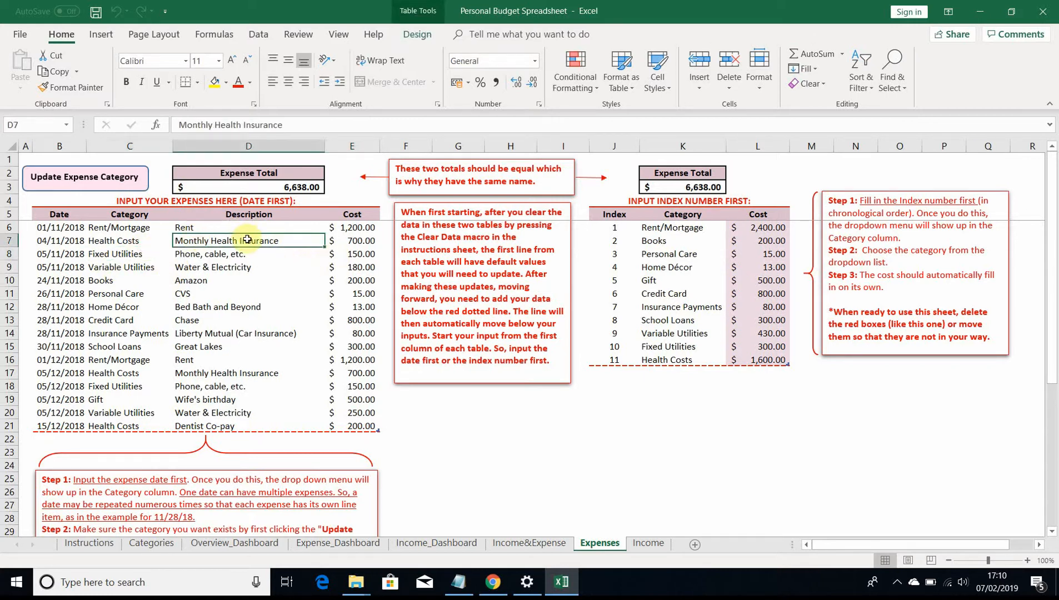
pyautogui.click(137, 253)
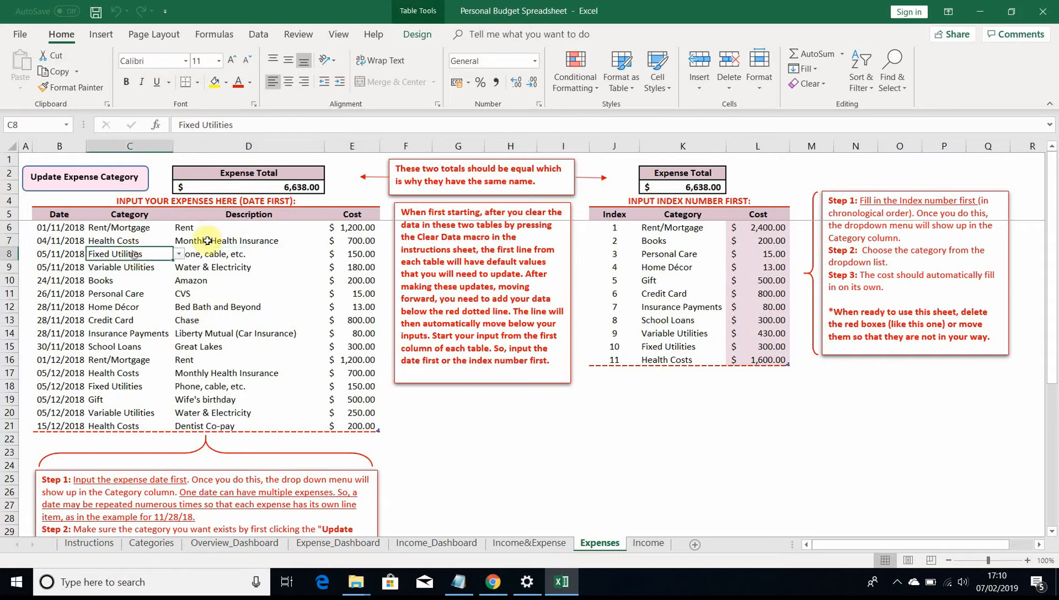
# Step: Examine the sample rows of both expense tables and compare the formulas behind the two Expense Total cells
pyautogui.click(212, 253)
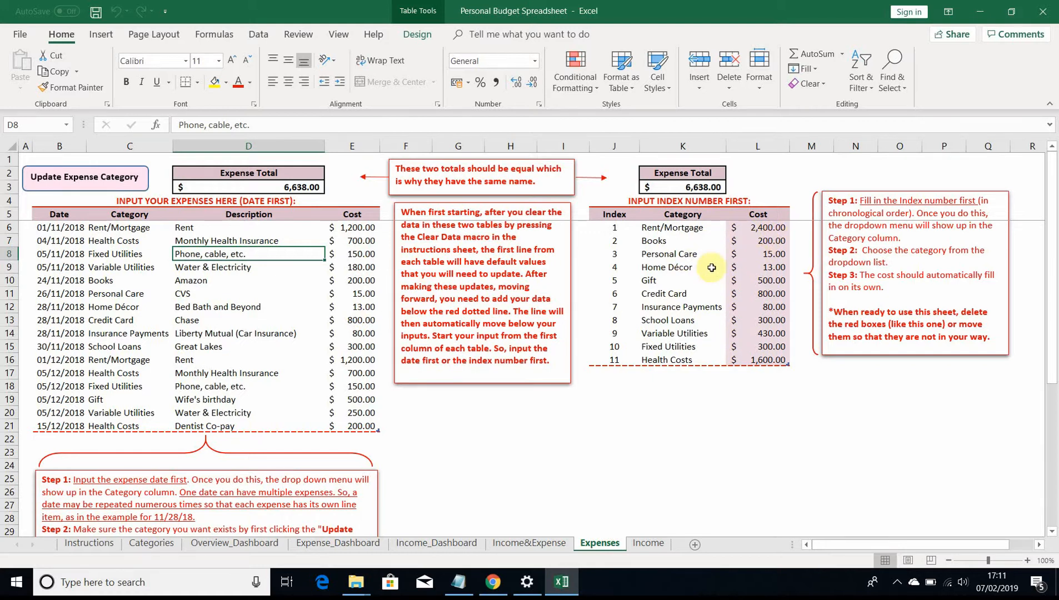
pyautogui.click(688, 256)
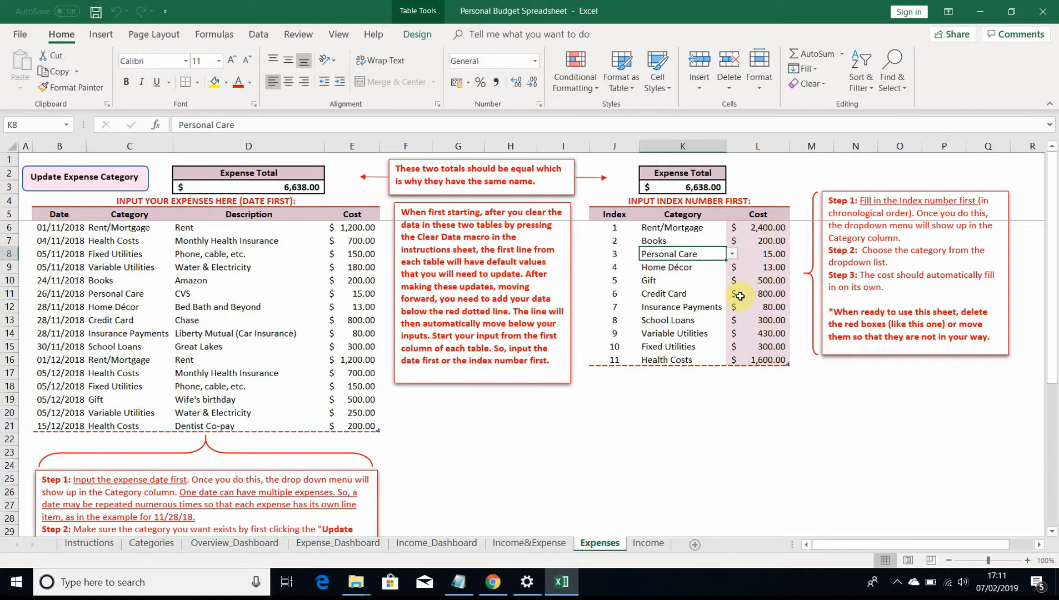
pyautogui.click(314, 189)
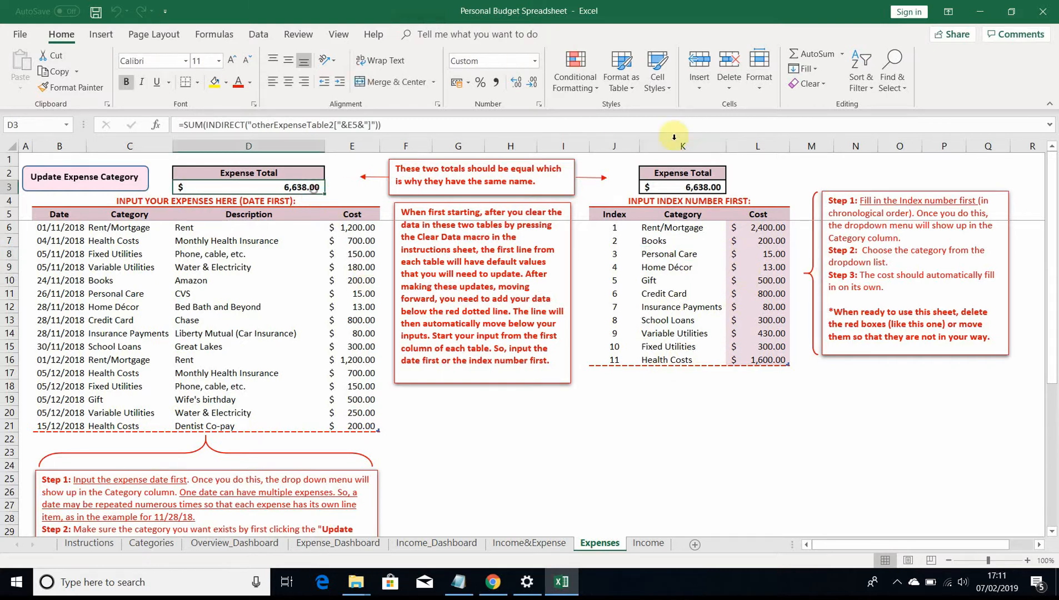
pyautogui.click(677, 184)
pyautogui.click(271, 182)
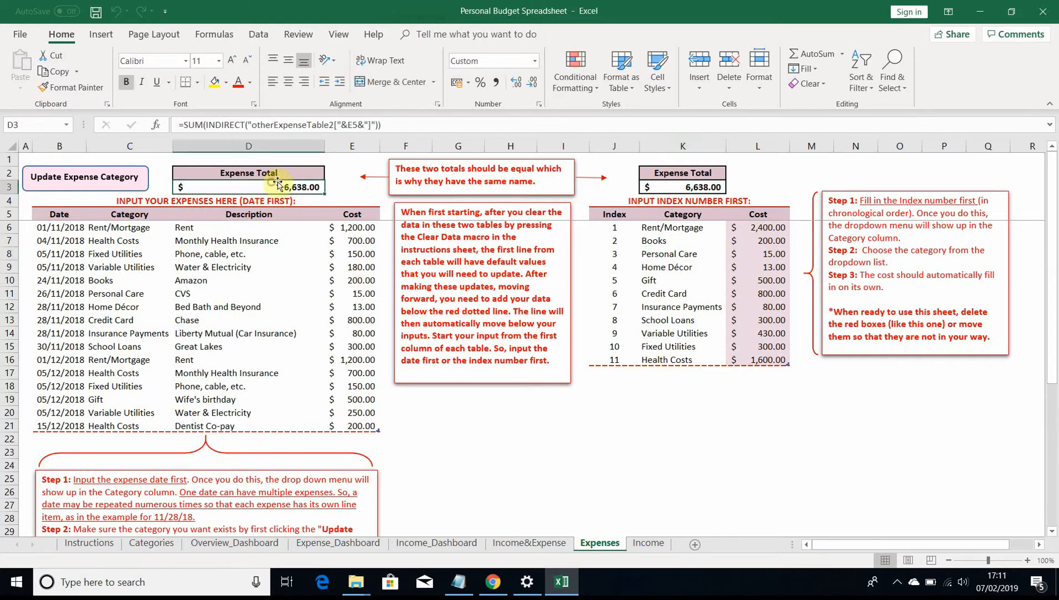
pyautogui.click(662, 182)
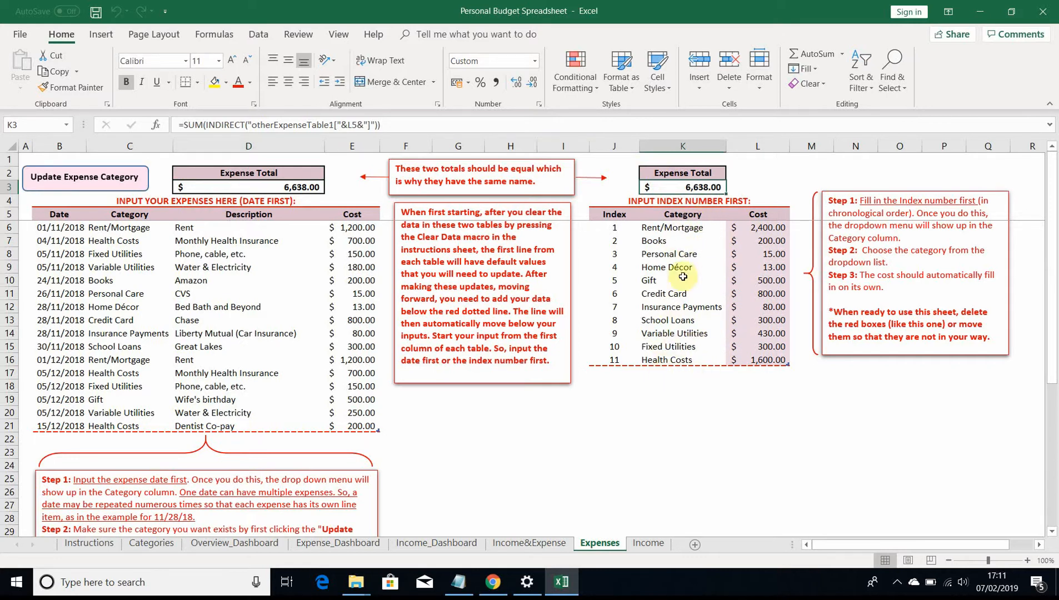
pyautogui.click(684, 227)
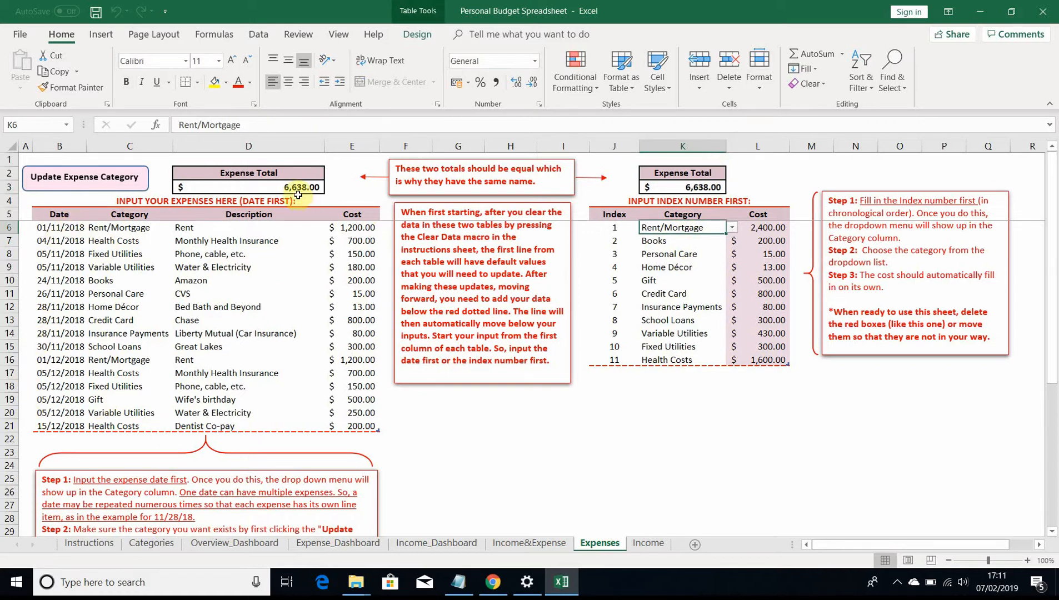
# Step: Open the Income sheet and view the category choices offered for the first Consulting entry, leaving it unchanged
pyautogui.click(648, 543)
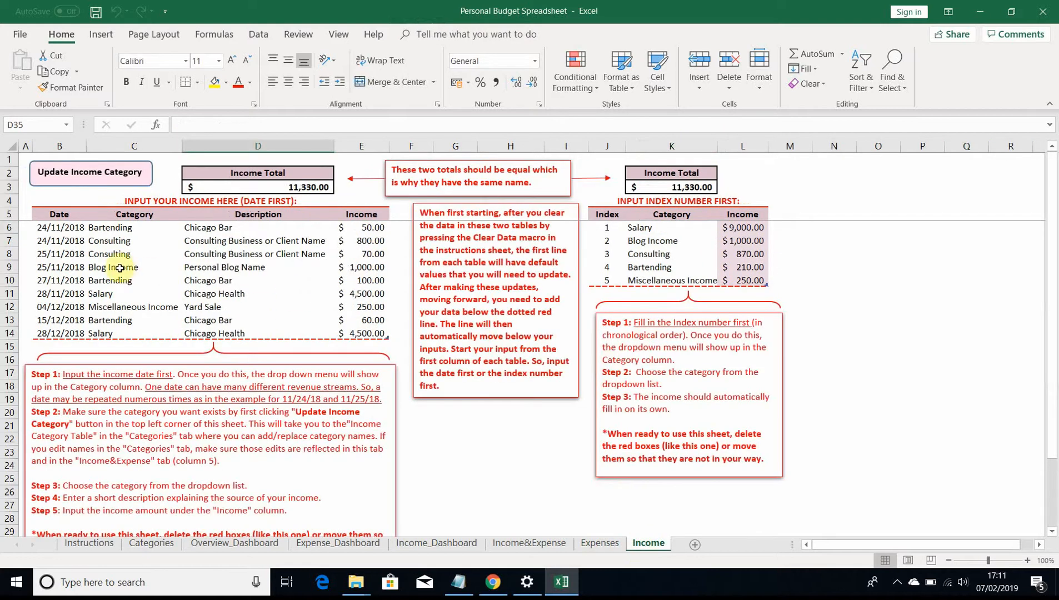
pyautogui.click(124, 243)
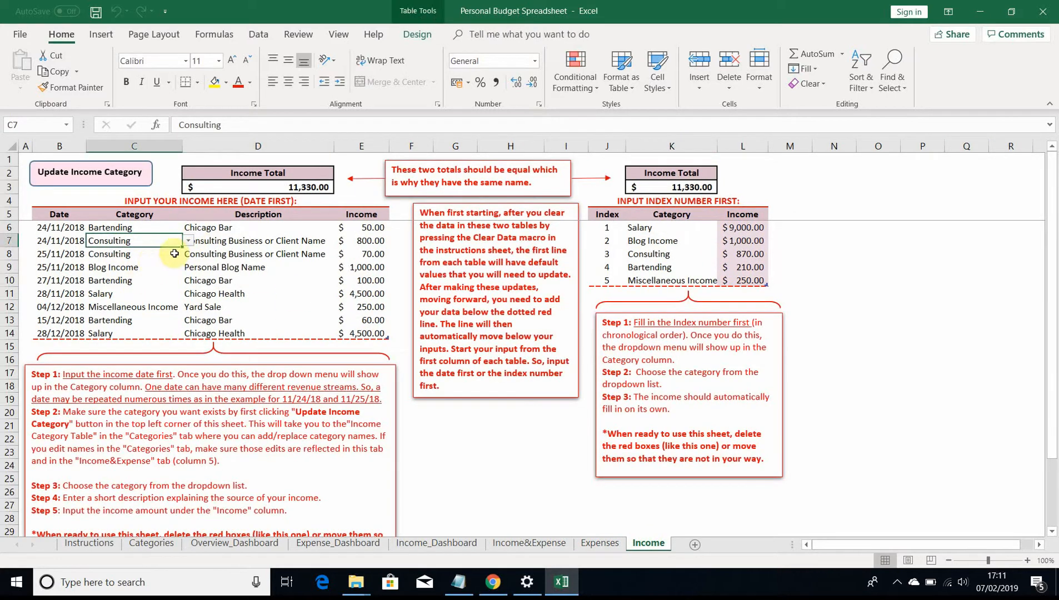
pyautogui.click(189, 241)
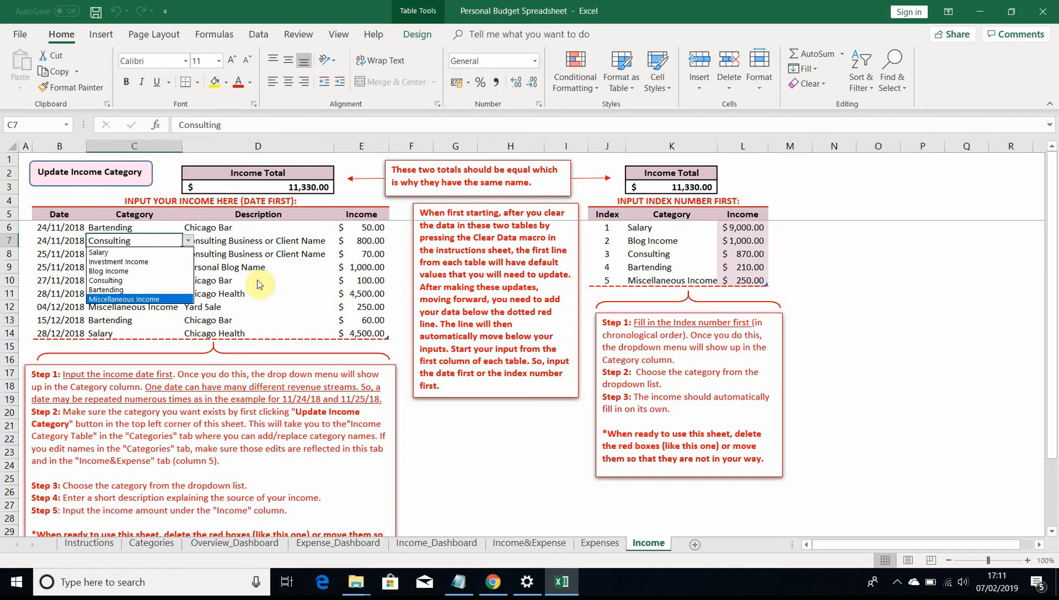
pyautogui.press('Escape')
# Step: Return to the Expenses sheet and view the full list of category choices for the Books entry without changing it
pyautogui.click(600, 543)
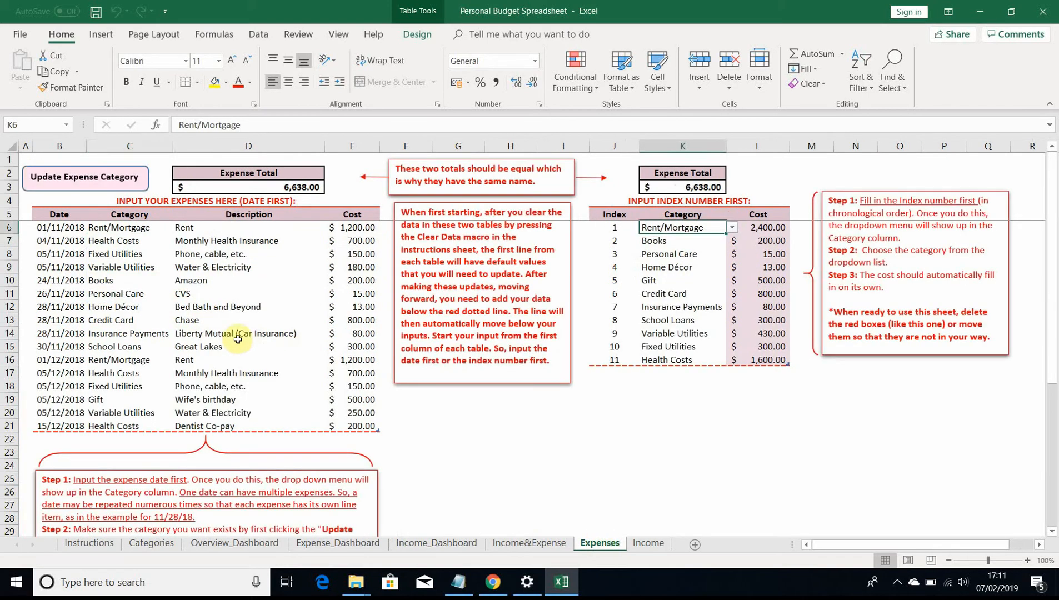
pyautogui.click(142, 281)
pyautogui.click(179, 280)
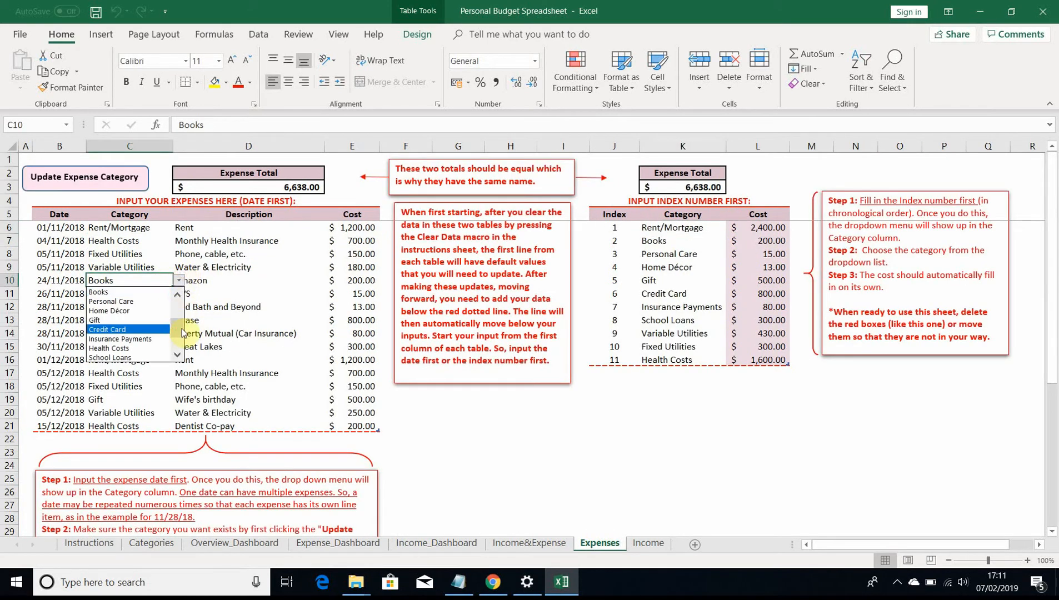
pyautogui.moveTo(181, 332)
pyautogui.mouseDown()
pyautogui.moveTo(178, 308)
pyautogui.moveTo(173, 341)
pyautogui.mouseUp()
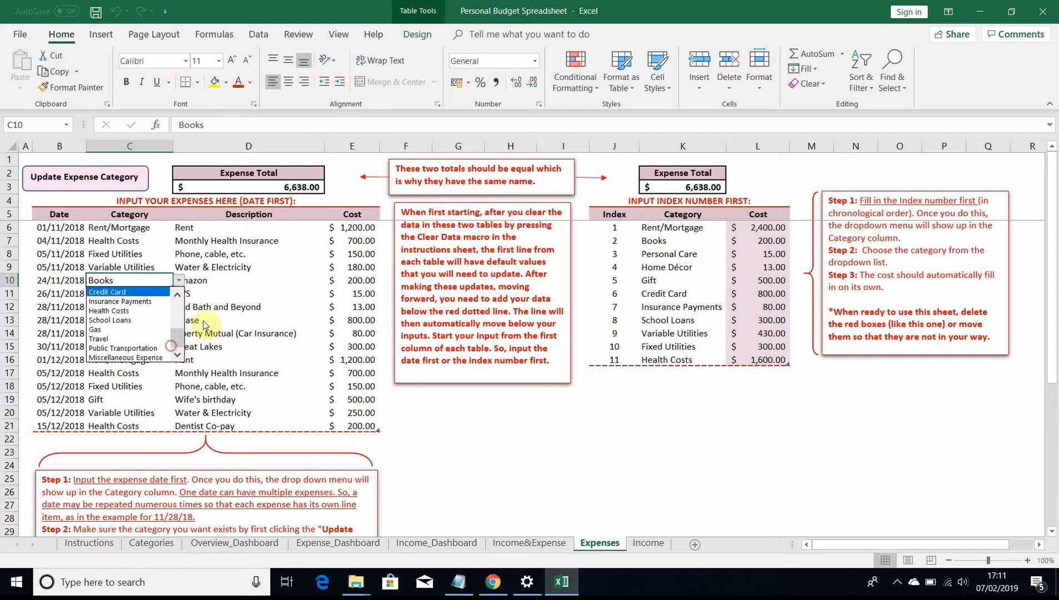
pyautogui.click(238, 299)
# Step: Look at the Income and Income_Dashboard sheets, and inspect the Budget column formula on the Income&Expense sheet
pyautogui.click(649, 543)
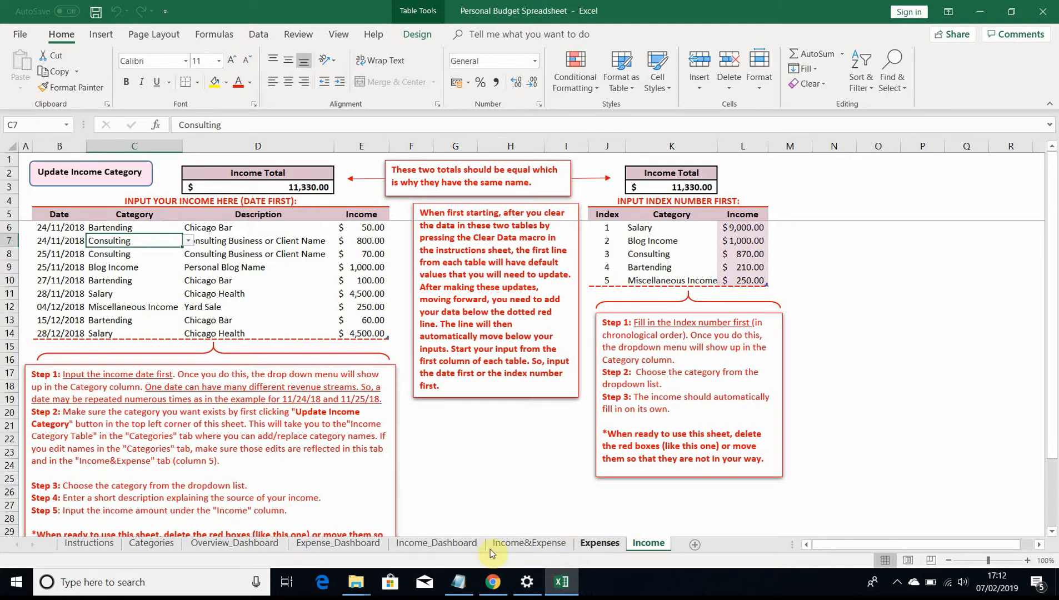
pyautogui.click(451, 547)
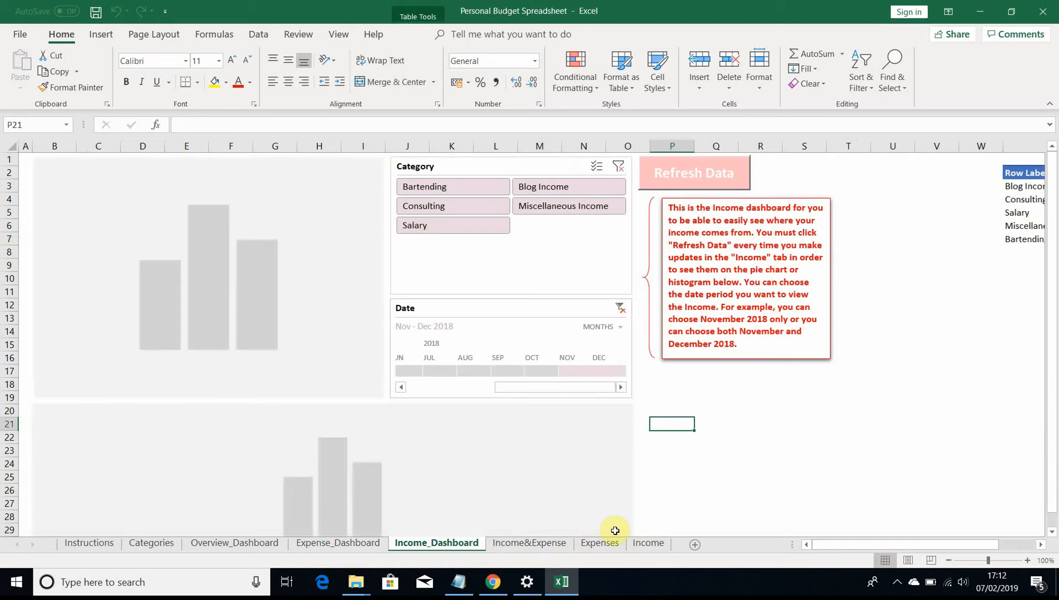
pyautogui.click(550, 545)
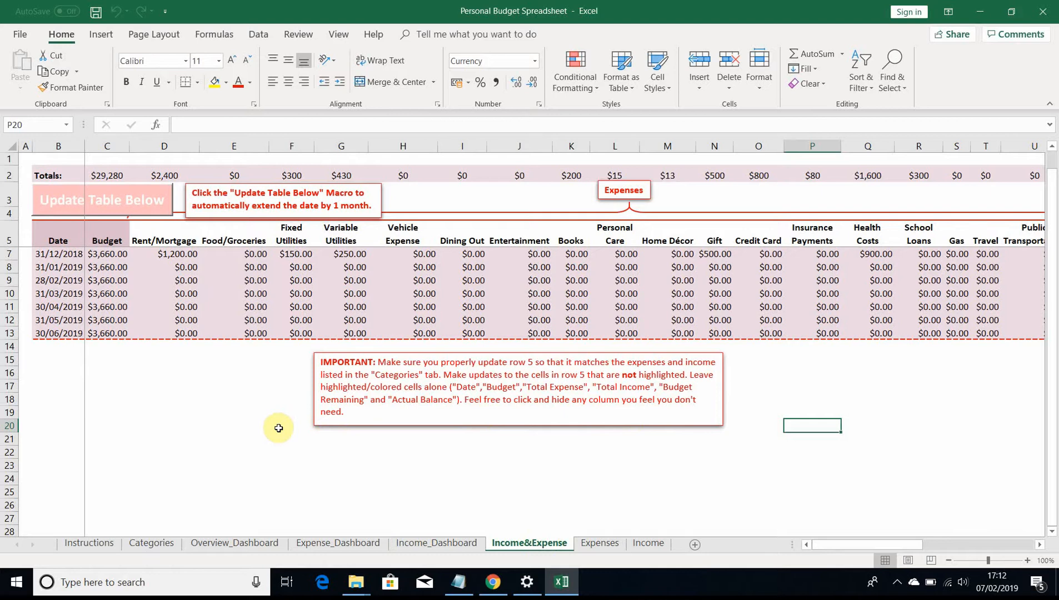
pyautogui.scroll(1, 181, 427)
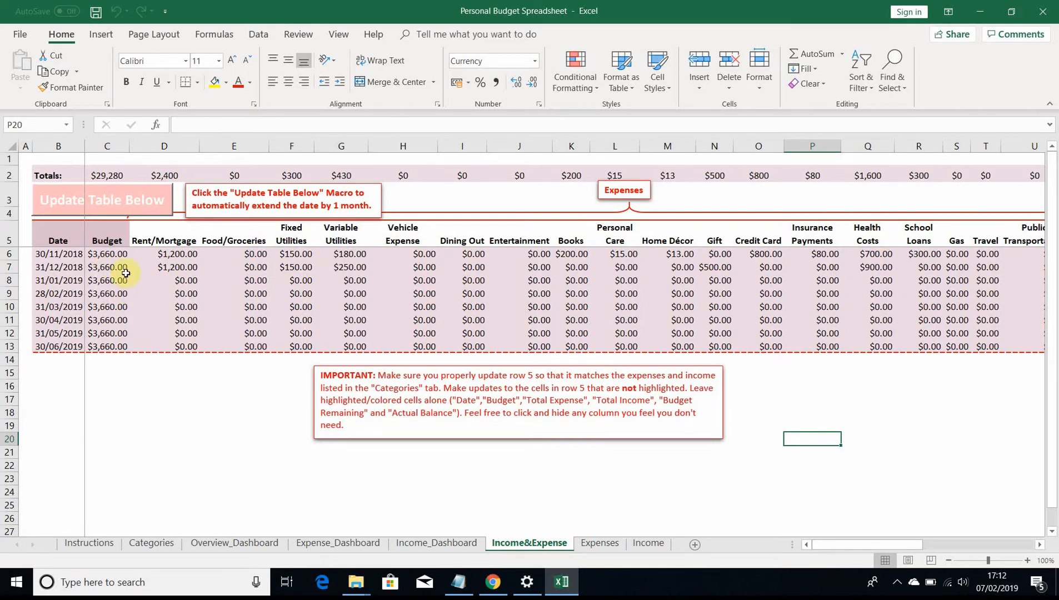
pyautogui.click(108, 281)
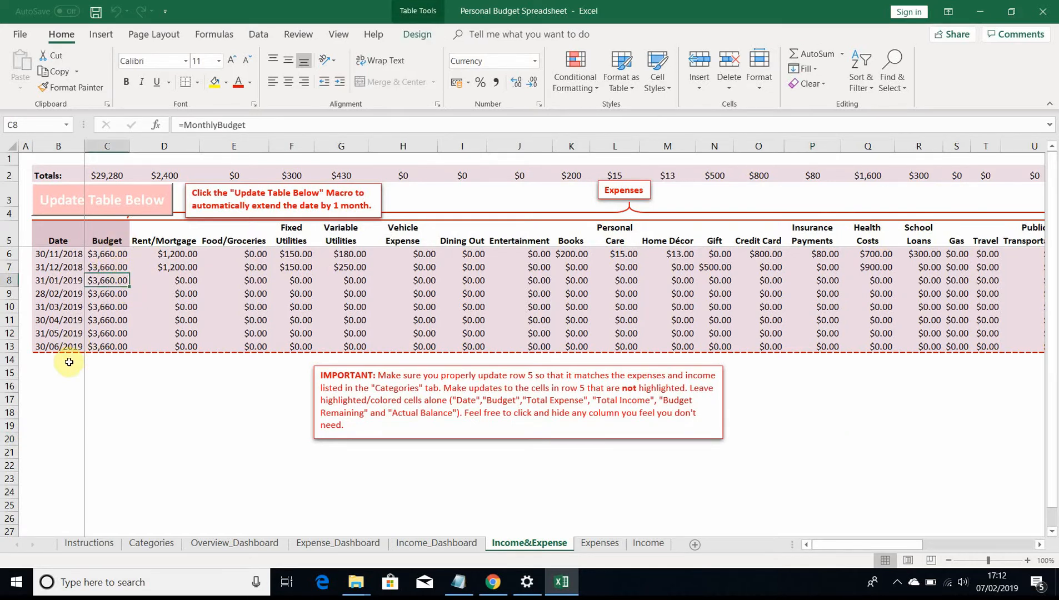
# Step: Review the row 5 headings of the Income&Expense table, covering the expense categories and Salary through Miscellaneous Income
pyautogui.moveTo(180, 233); pyautogui.dragTo(1031, 231)
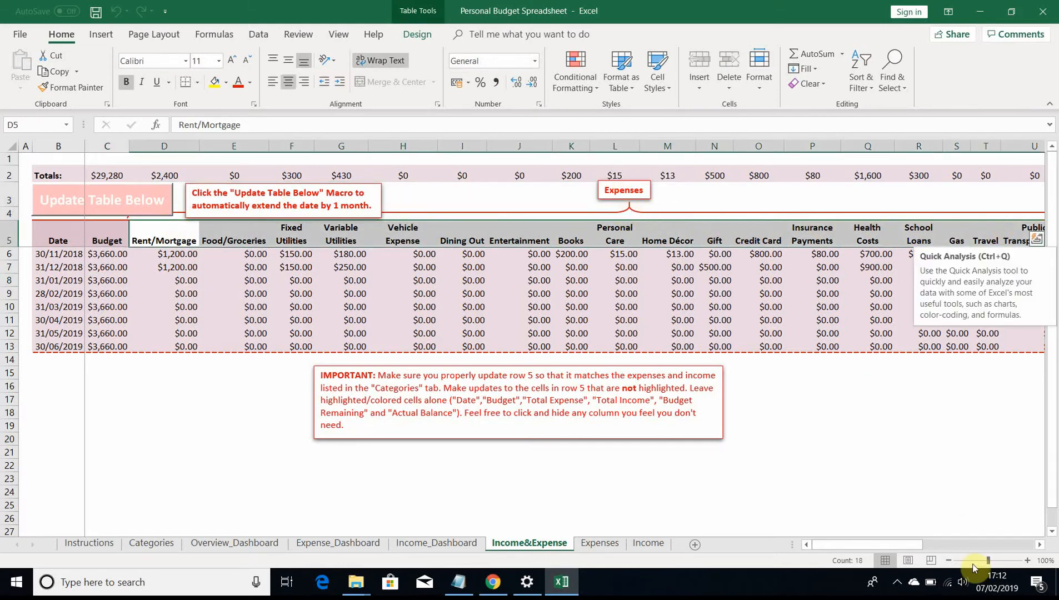
pyautogui.click(1041, 546)
pyautogui.click(1041, 546)
pyautogui.click(1040, 546)
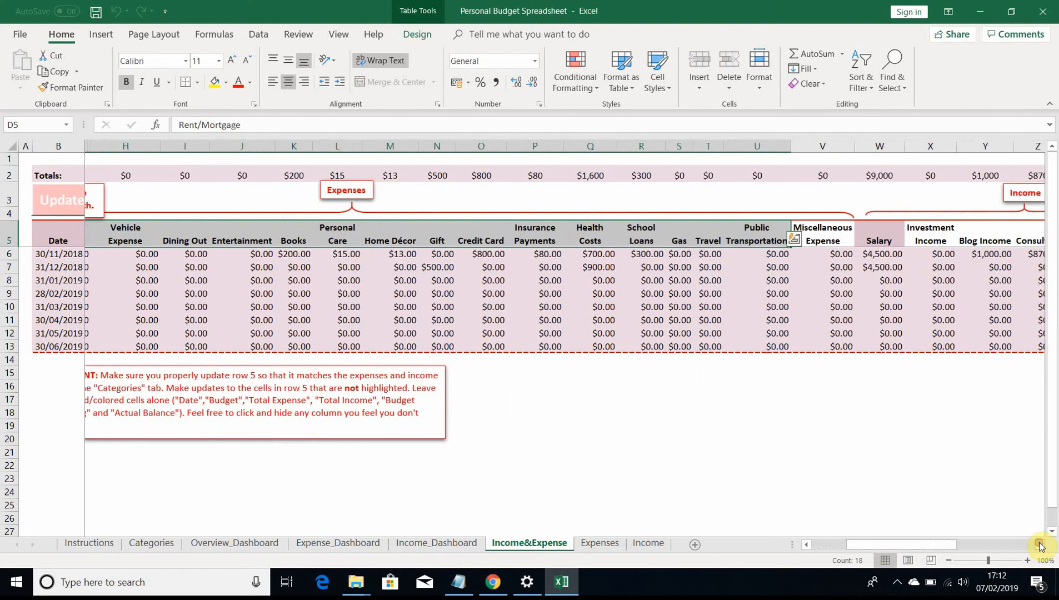
pyautogui.click(1040, 547)
pyautogui.click(637, 237)
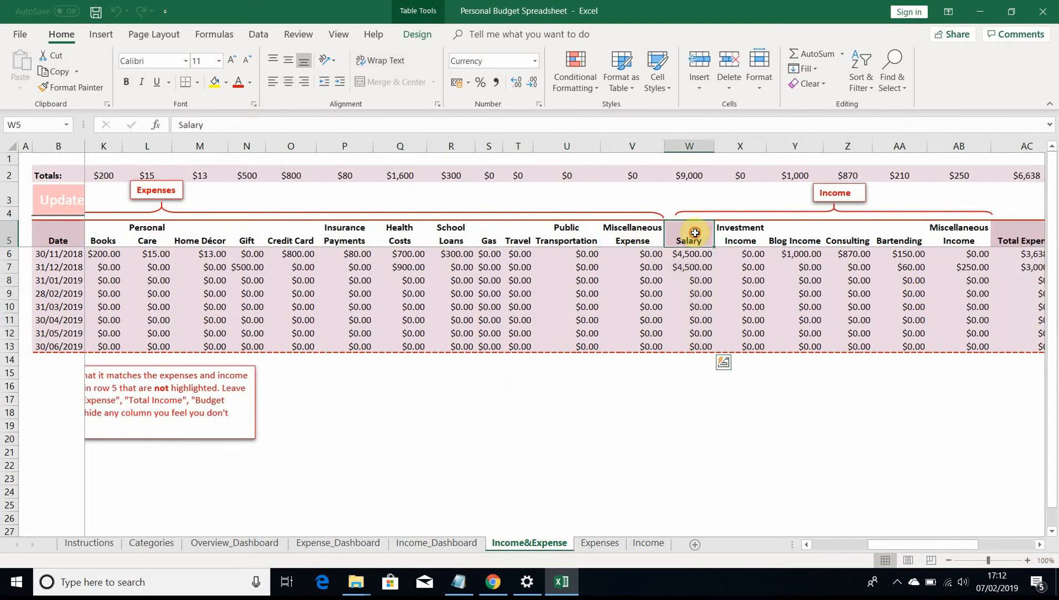
pyautogui.moveTo(697, 230); pyautogui.dragTo(946, 229)
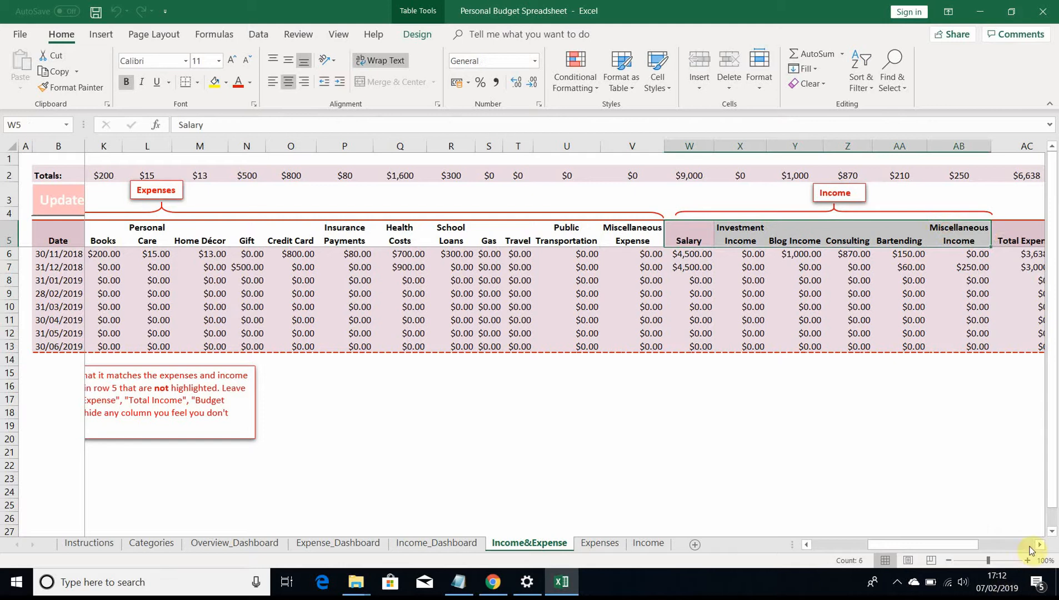
pyautogui.moveTo(1039, 546); pyautogui.dragTo(1040, 546)
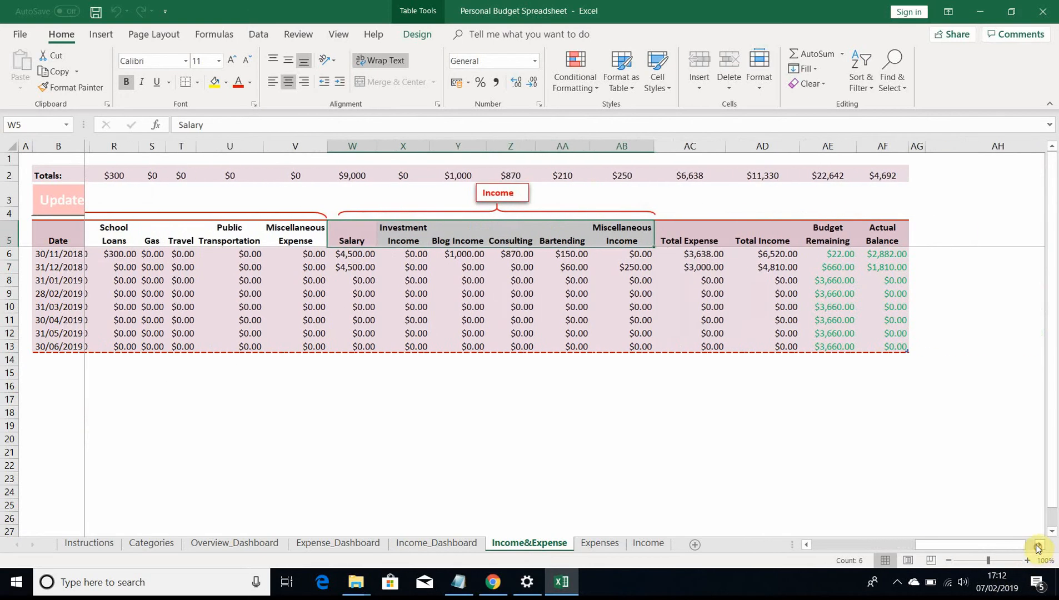
# Step: Examine the Total Expense, Total Income, Budget Remaining and Actual Balance columns, and return to the start of the table
pyautogui.click(687, 243)
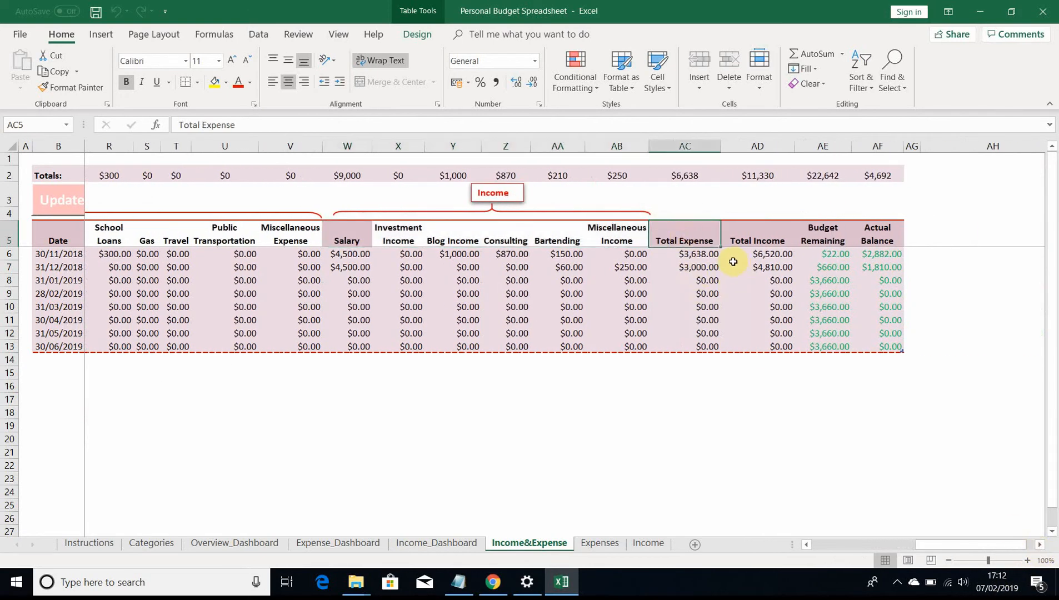
pyautogui.click(774, 267)
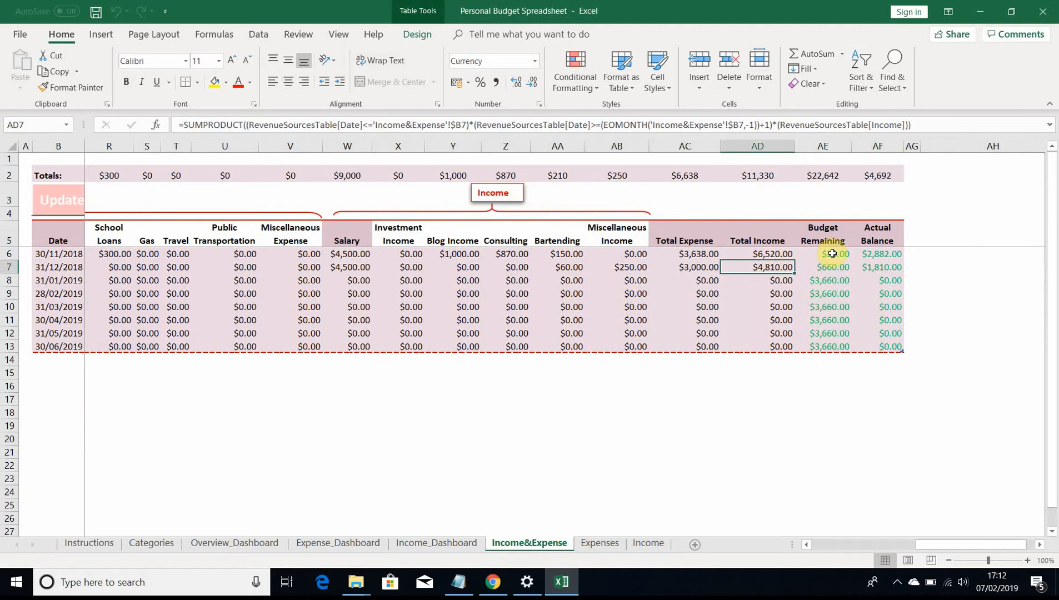
pyautogui.click(833, 254)
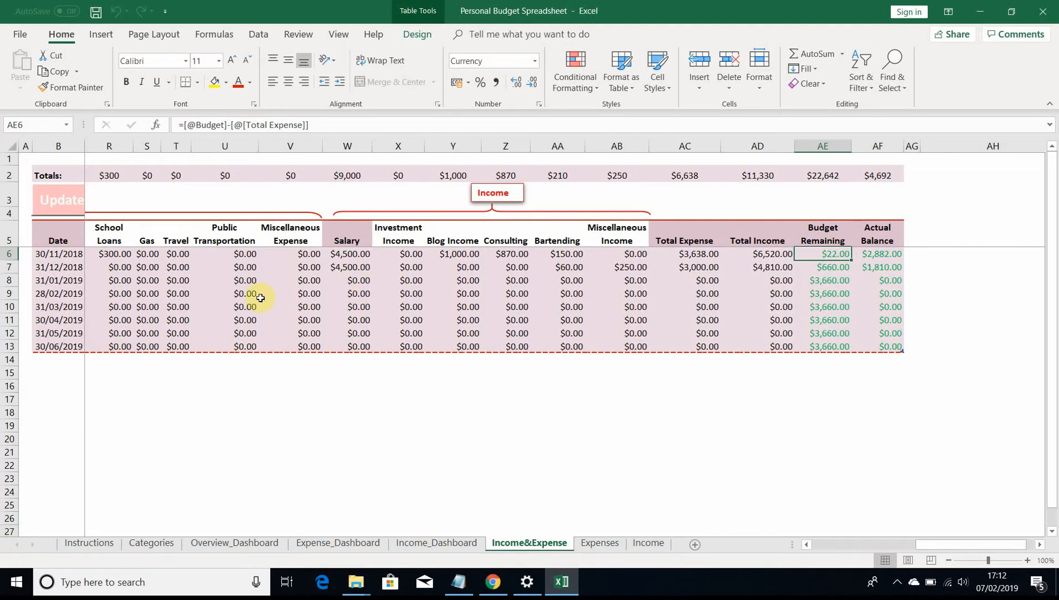
pyautogui.click(894, 257)
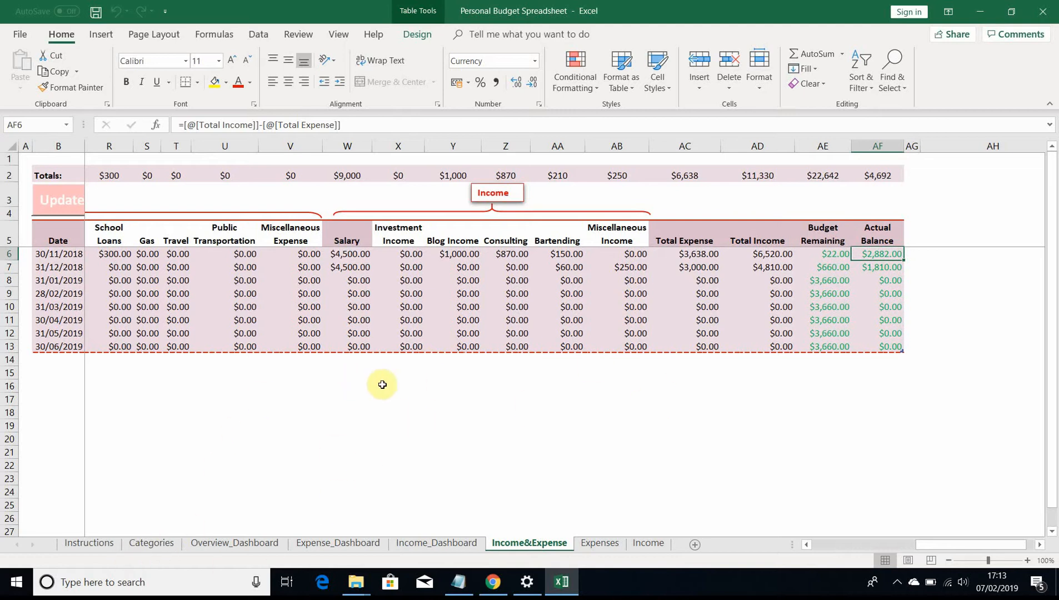
pyautogui.moveTo(942, 550); pyautogui.dragTo(829, 566)
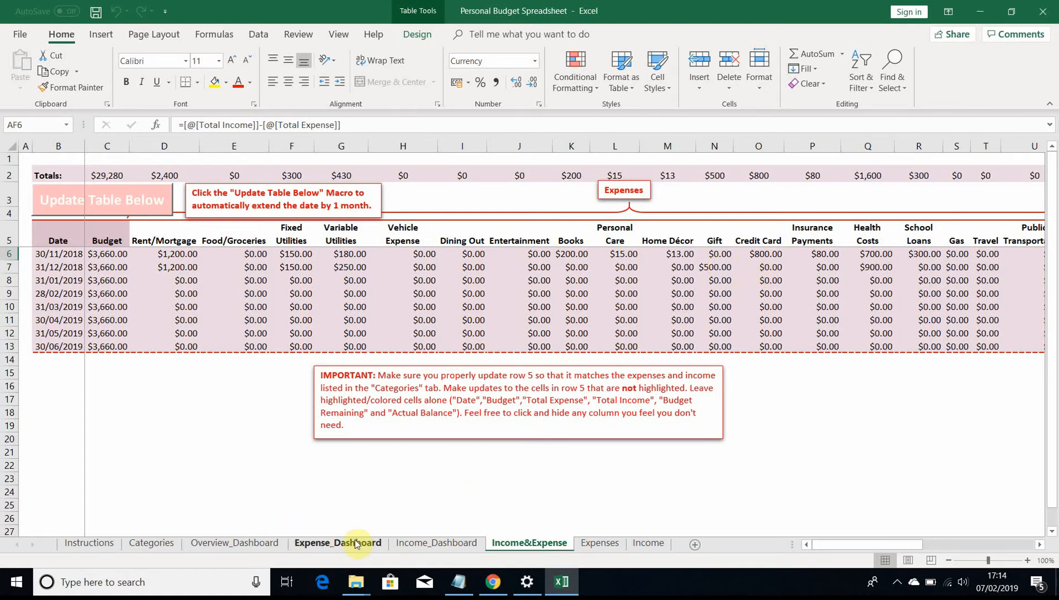
# Step: Open the Income_Dashboard sheet and filter its date timeline first to November 2018 and finally to December 2018
pyautogui.click(414, 542)
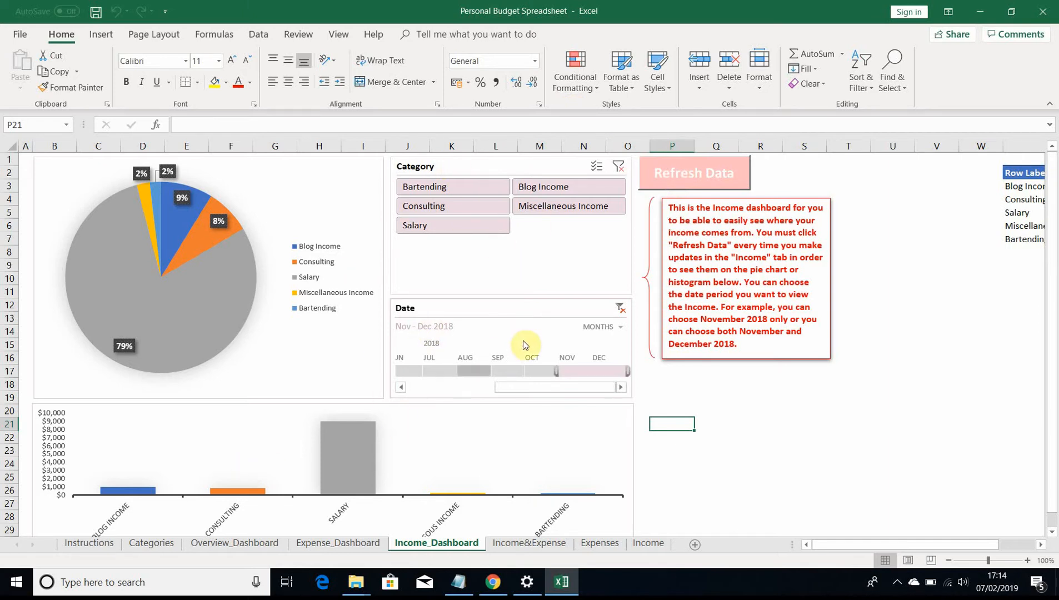
pyautogui.click(587, 372)
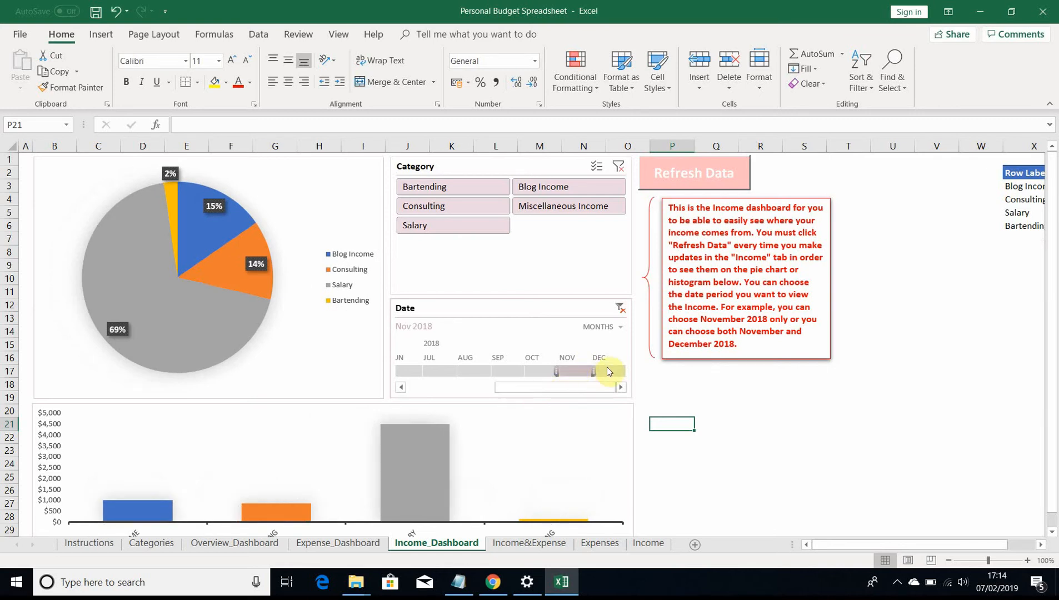
pyautogui.click(609, 371)
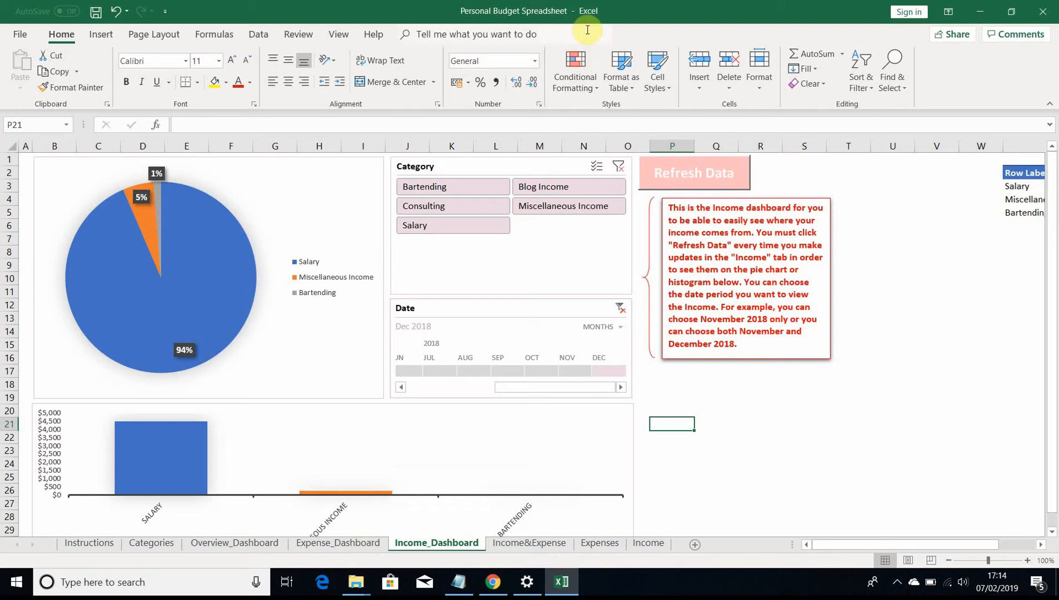
# Step: Filter the income charts to Bartending, and turn on multi-select in the Category slicer to select all categories again
pyautogui.click(469, 192)
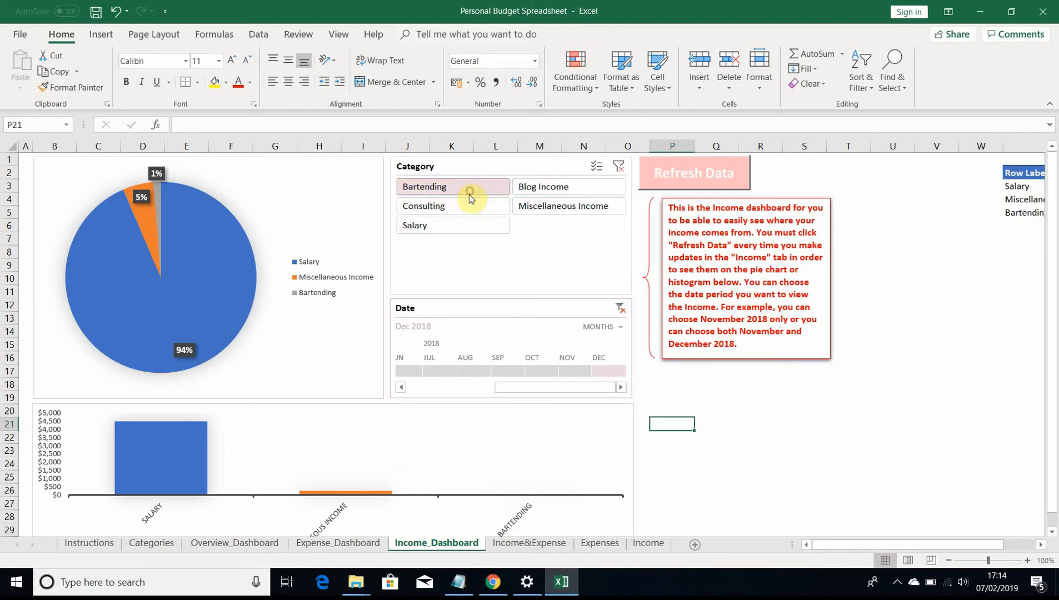
pyautogui.click(548, 184)
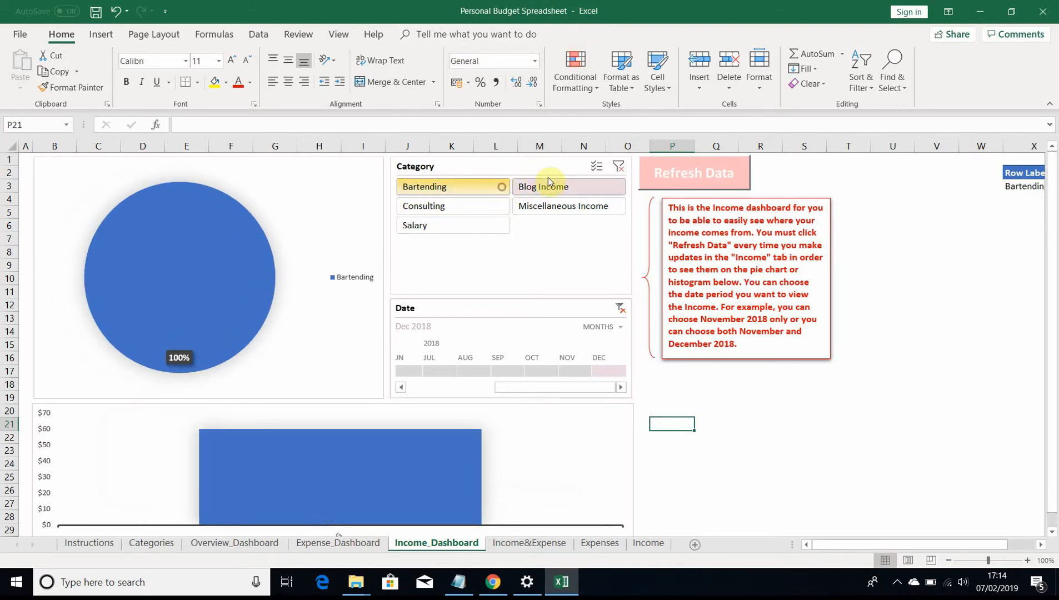
pyautogui.click(491, 189)
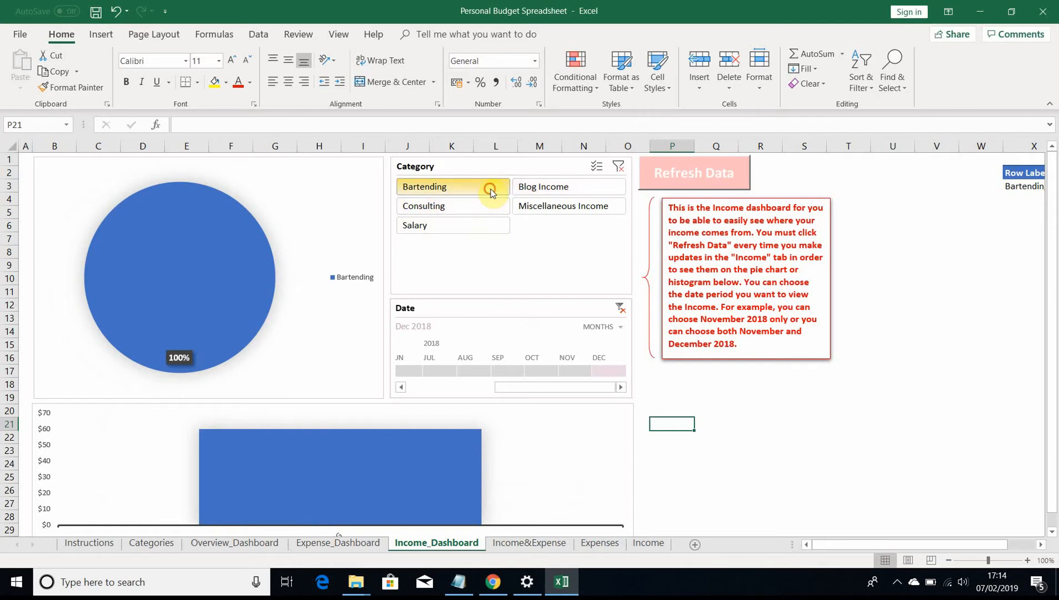
pyautogui.click(602, 167)
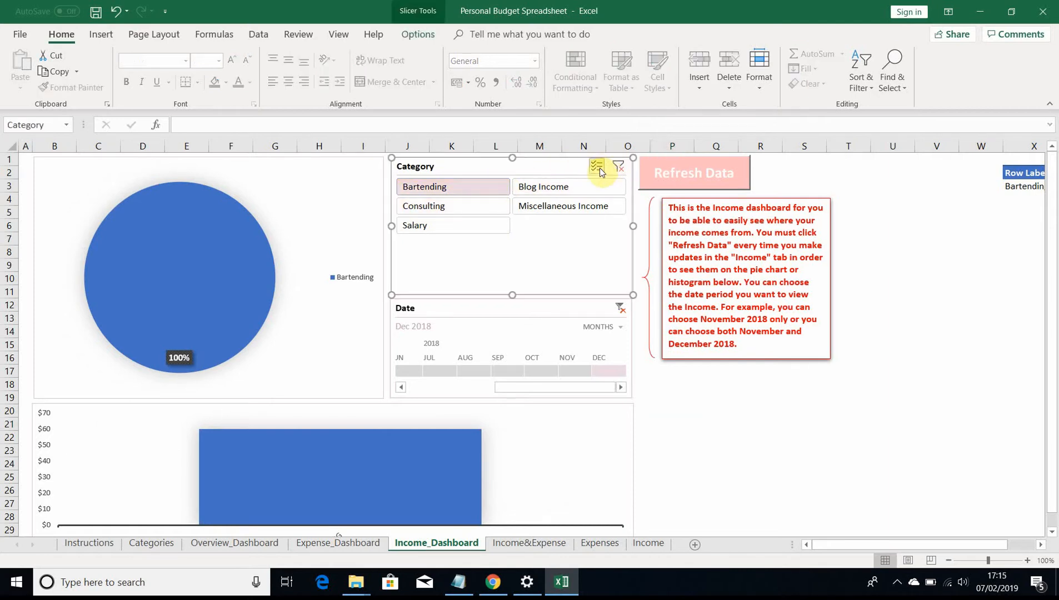
pyautogui.click(598, 168)
pyautogui.click(492, 191)
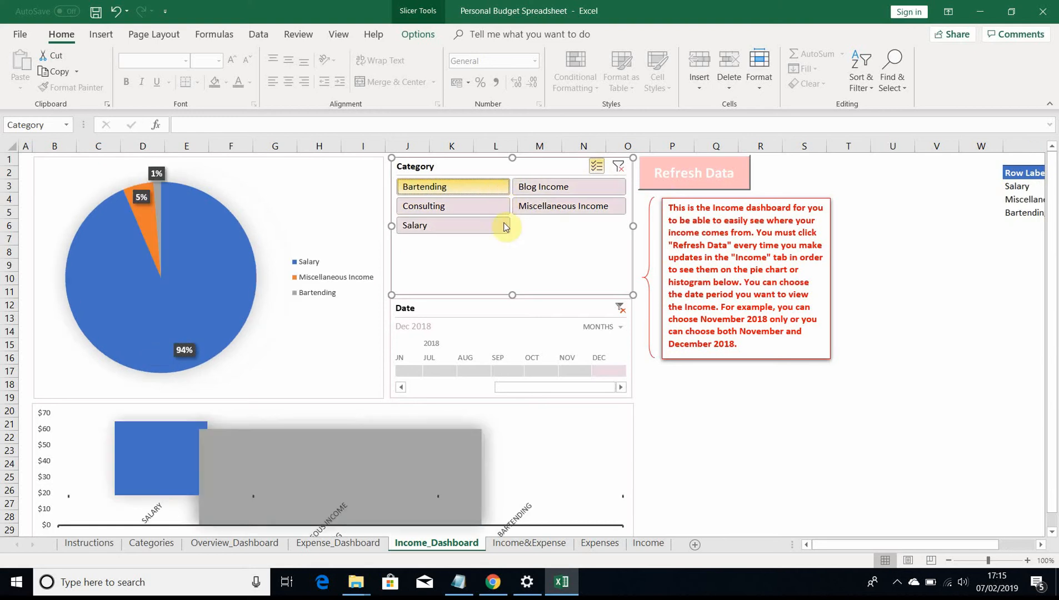
# Step: Deselect Bartending, Miscellaneous Income and Salary in the income Category slicer, and select all three again
pyautogui.click(494, 190)
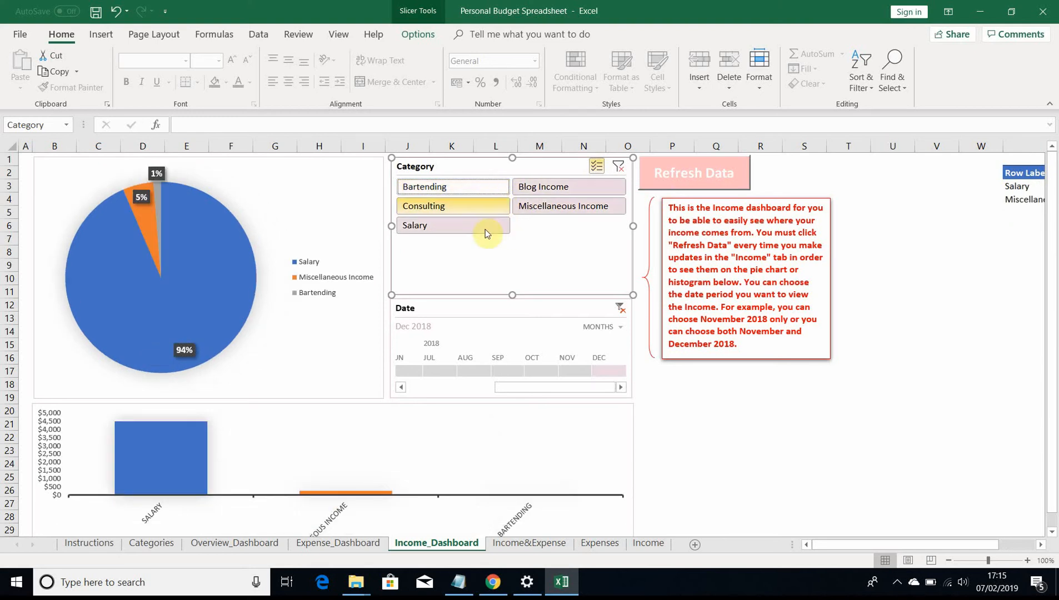
pyautogui.click(535, 205)
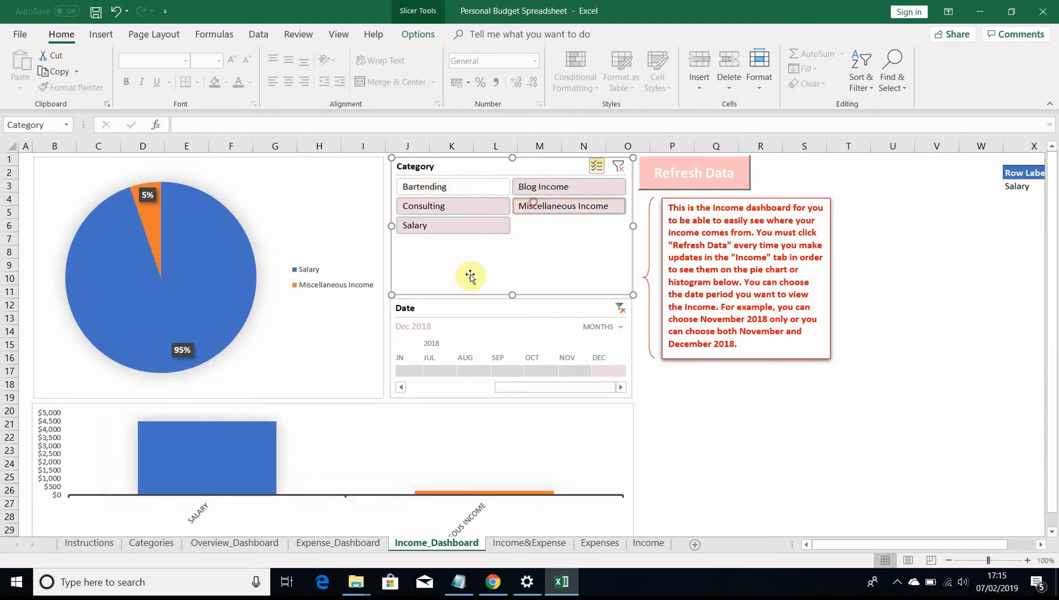
pyautogui.click(483, 232)
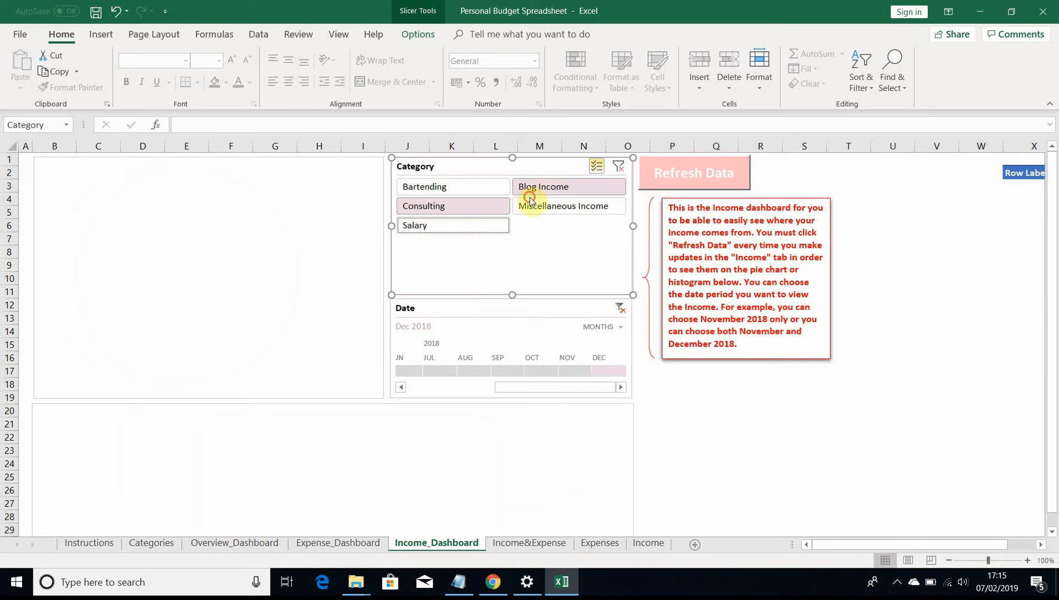
pyautogui.click(501, 225)
pyautogui.click(496, 192)
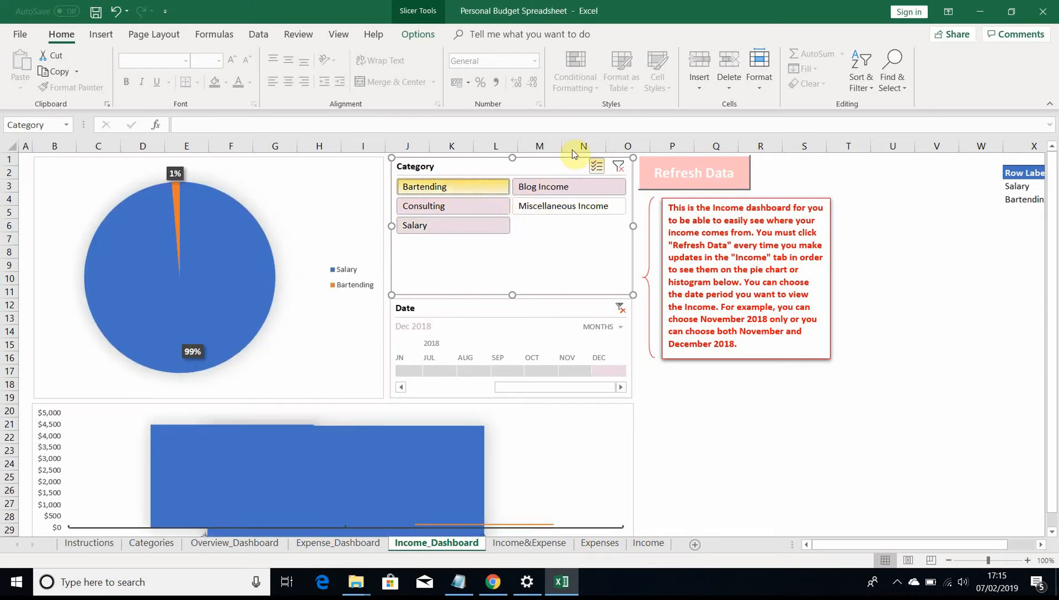
pyautogui.click(559, 204)
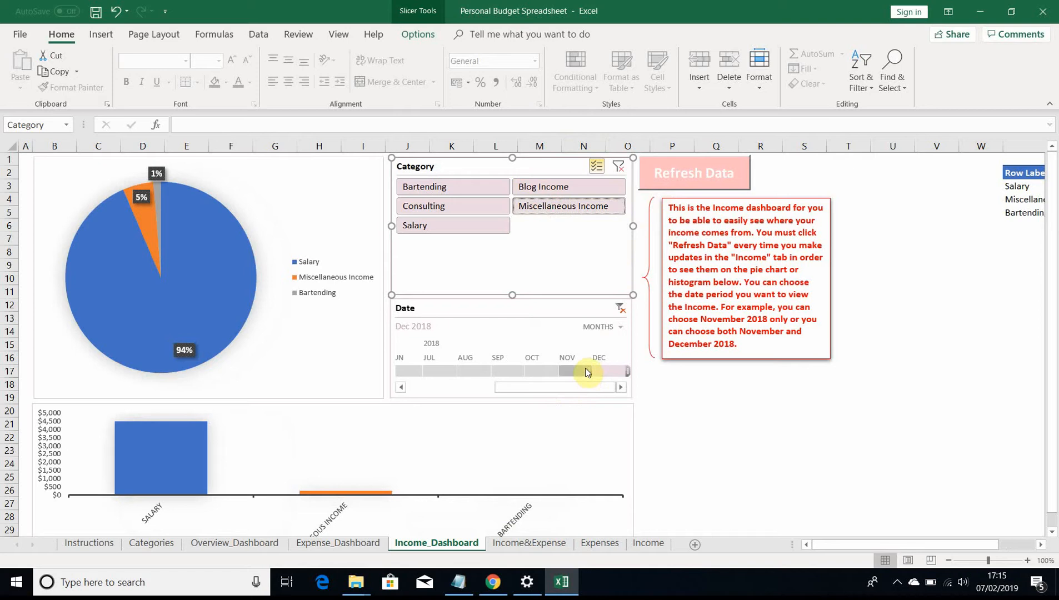
# Step: Extend the Income_Dashboard date timeline to November and December 2018, and compare the dashboard with the Expense_Dashboard sheet
pyautogui.moveTo(575, 373); pyautogui.dragTo(559, 372)
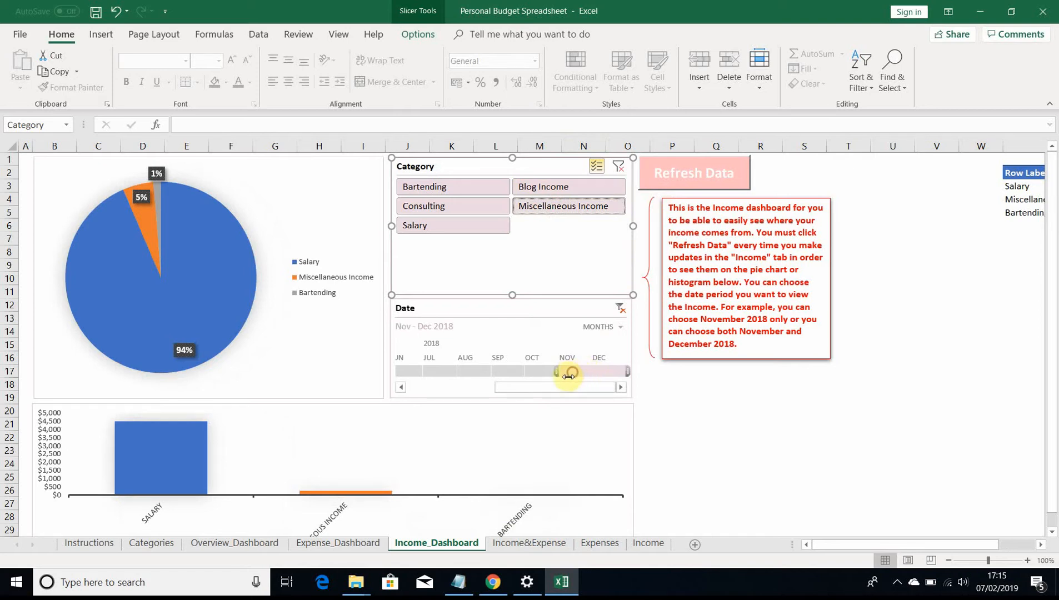
pyautogui.click(332, 544)
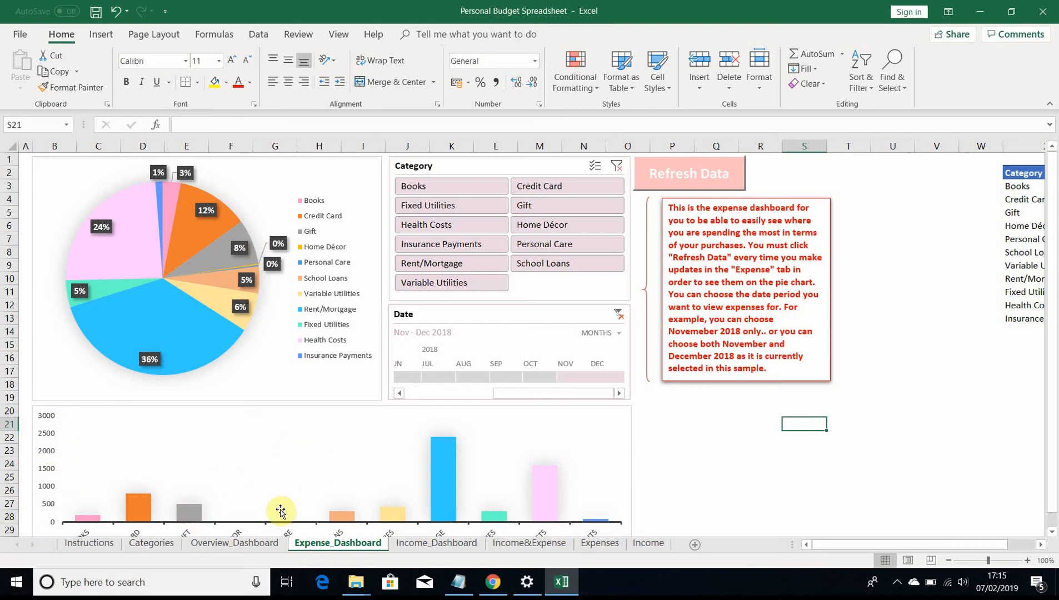
pyautogui.click(395, 542)
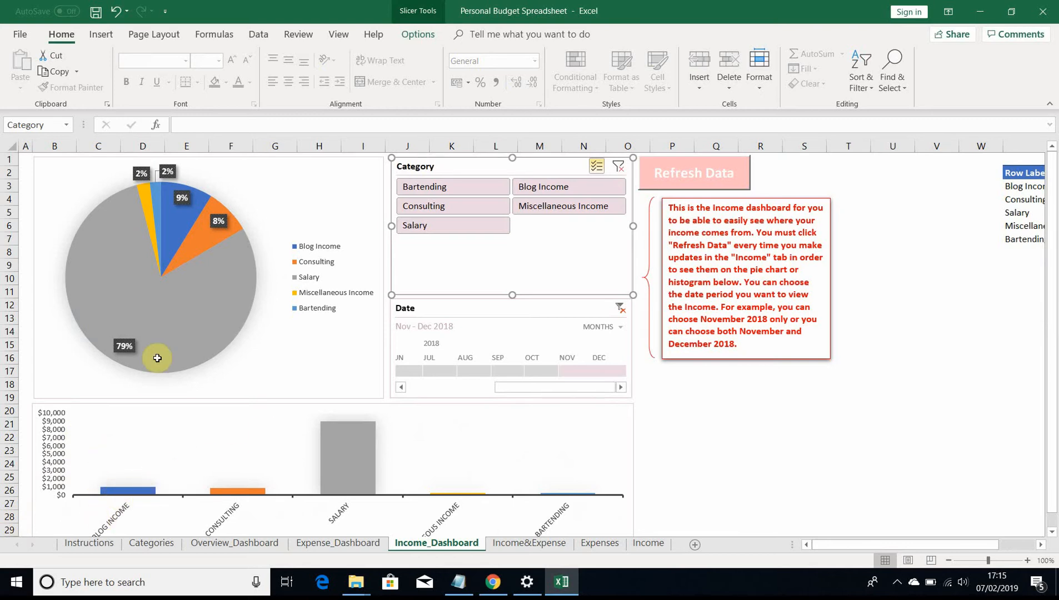
# Step: Examine the Salary slice of the income pie chart and the value of the Salary bar in the chart below
pyautogui.moveTo(163, 340)
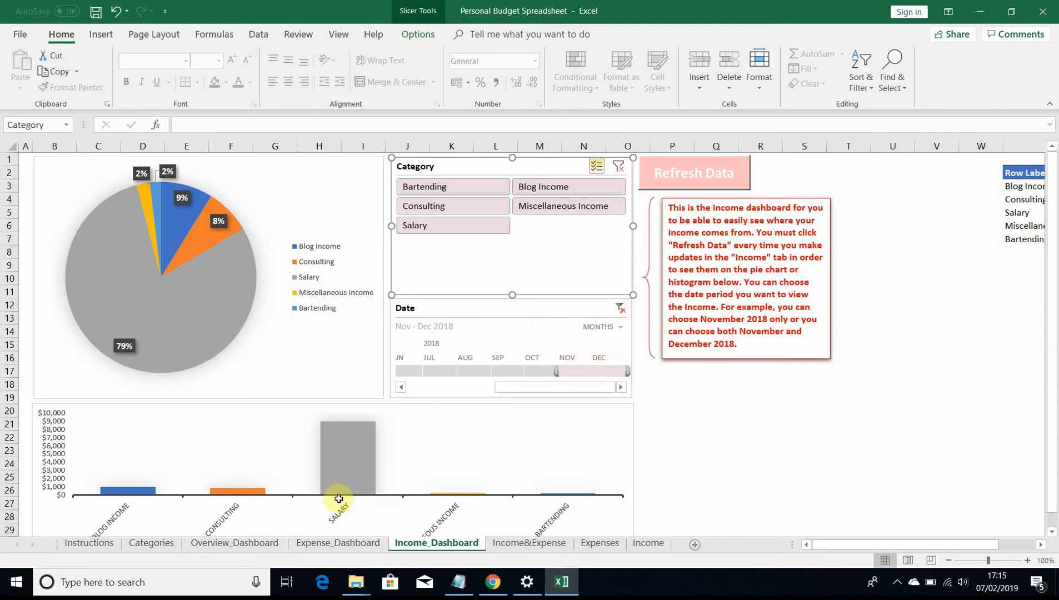
pyautogui.moveTo(336, 473)
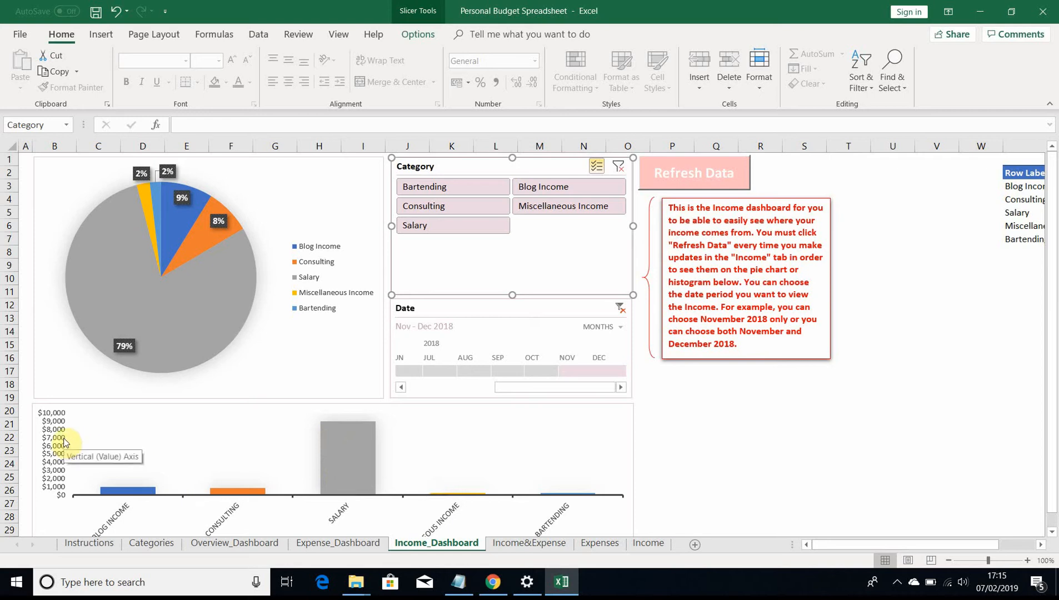
pyautogui.click(331, 451)
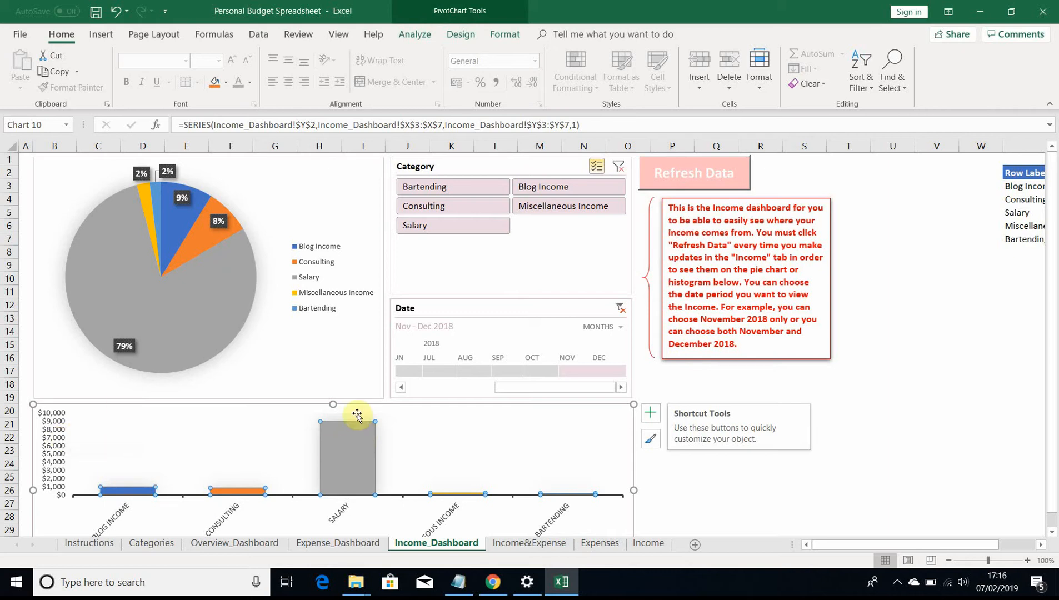
pyautogui.moveTo(364, 446)
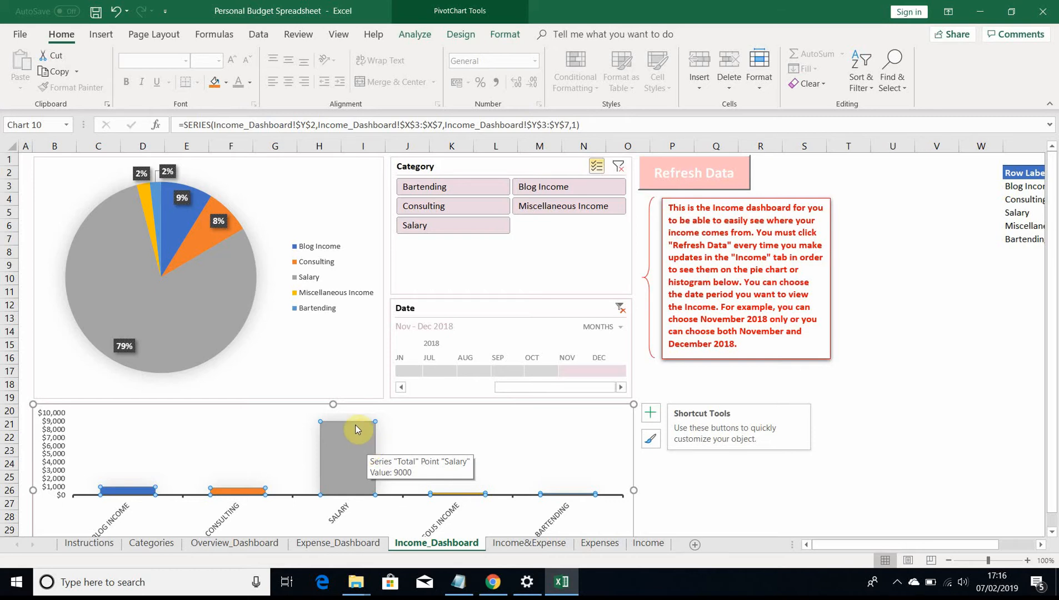
pyautogui.click(713, 471)
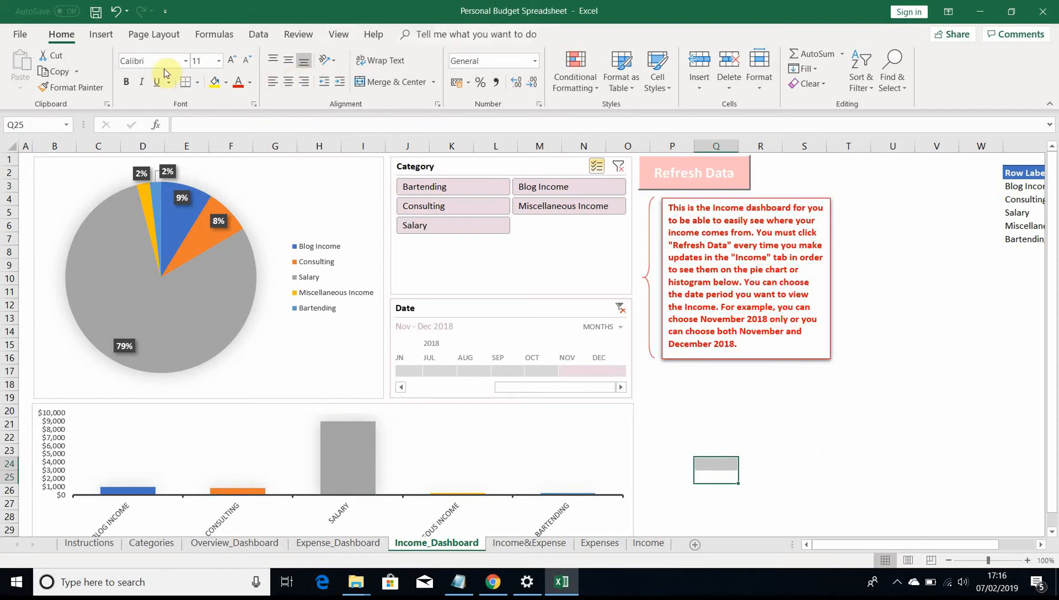
# Step: Preview data label placements, including Inside Base, on the income bar chart without applying any
pyautogui.click(414, 442)
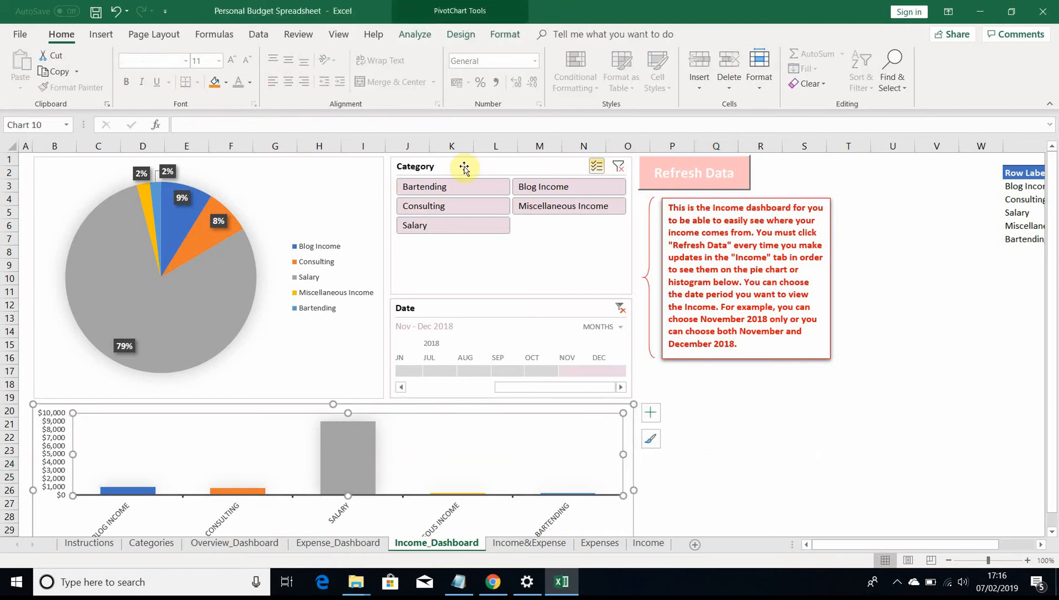
pyautogui.click(458, 34)
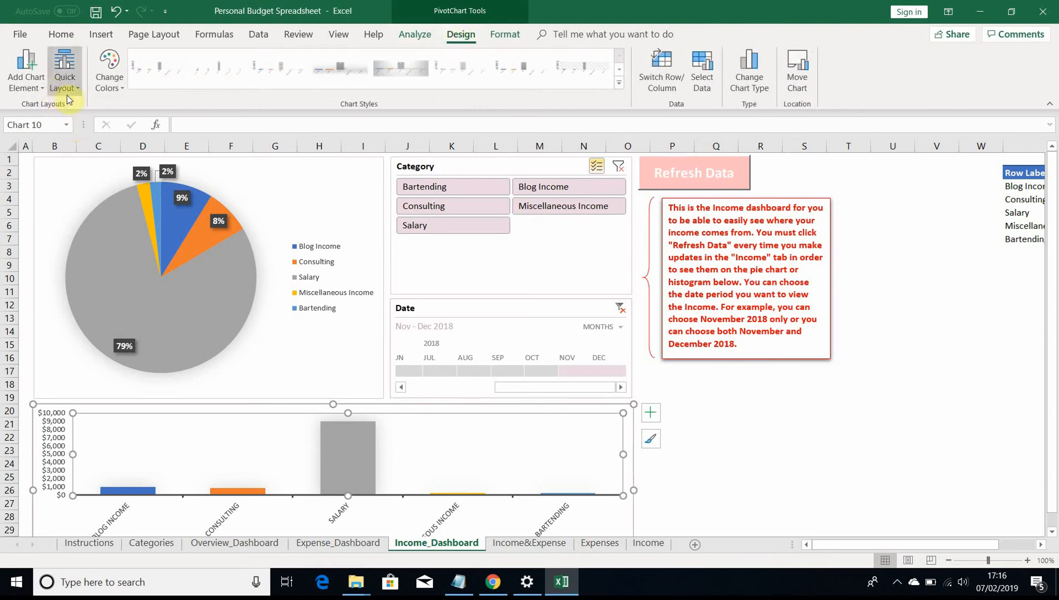
pyautogui.click(40, 92)
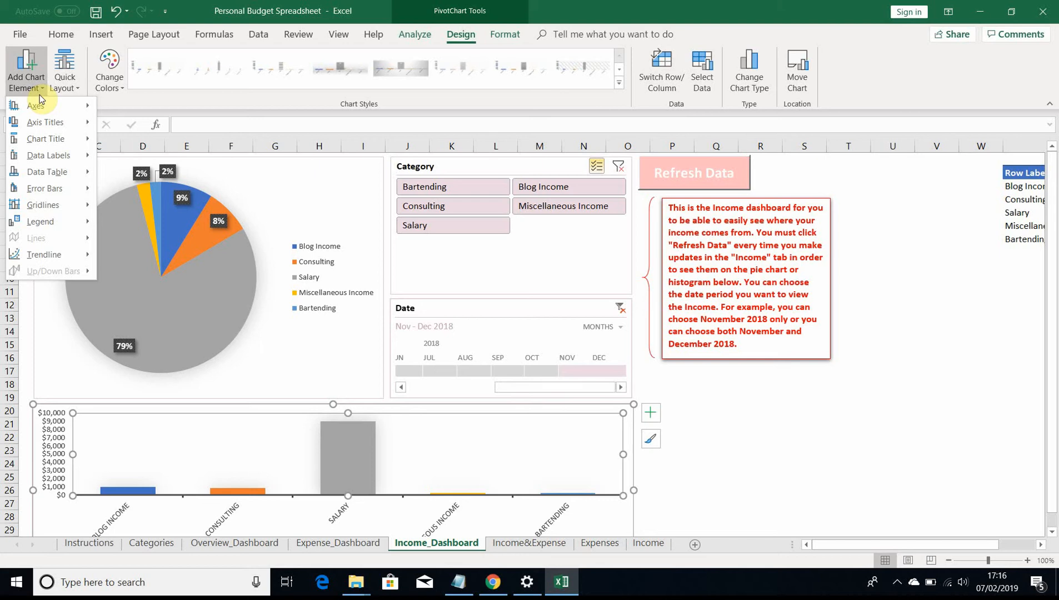
pyautogui.moveTo(48, 155)
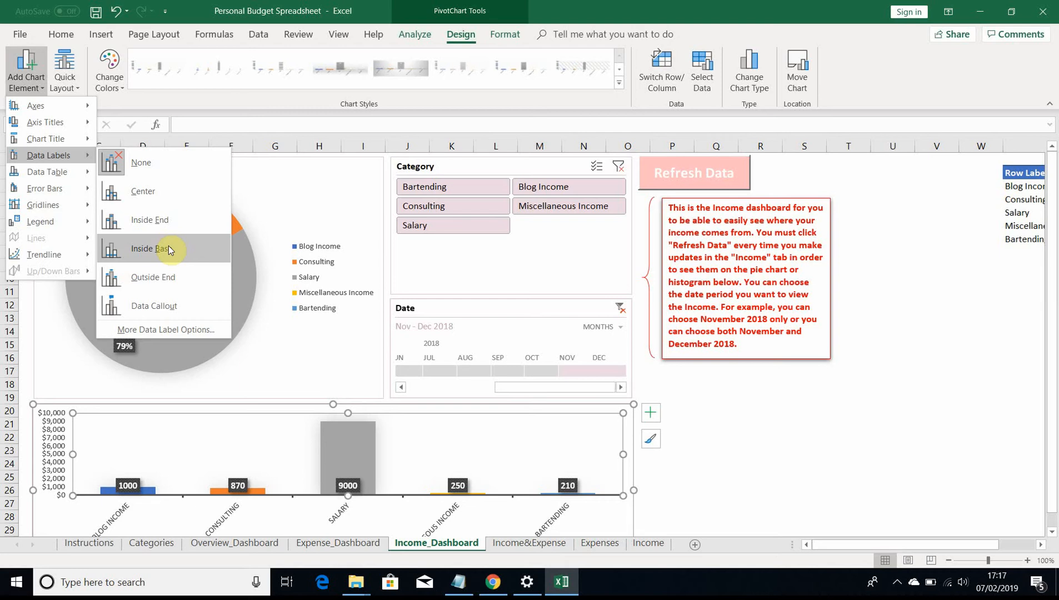
pyautogui.press('Escape')
pyautogui.press('Escape')
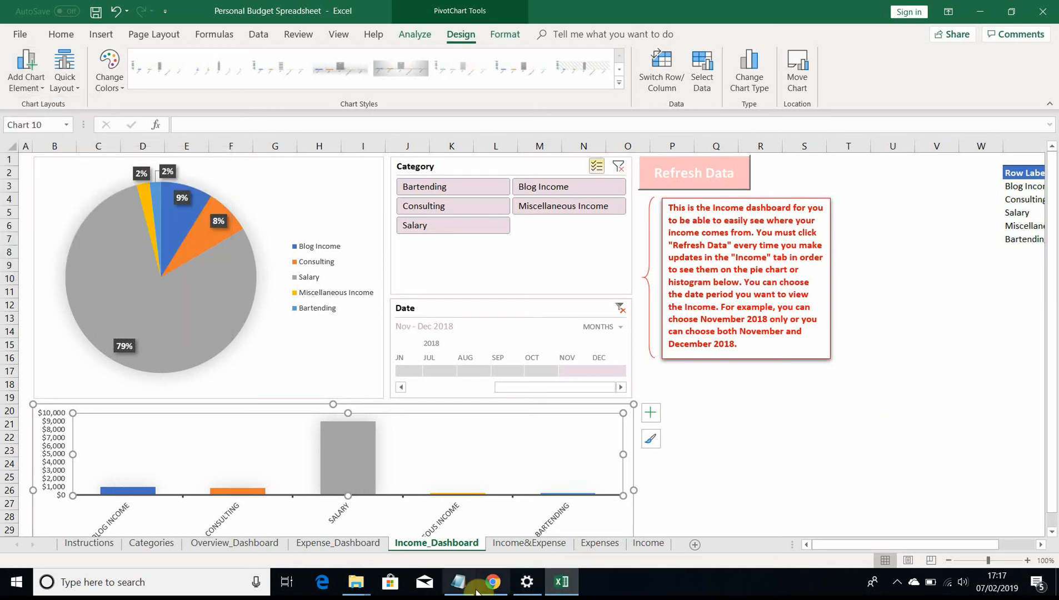
# Step: On the Expense_Dashboard sheet, preview data label placements such as Center for the expense bar chart without applying any
pyautogui.click(376, 542)
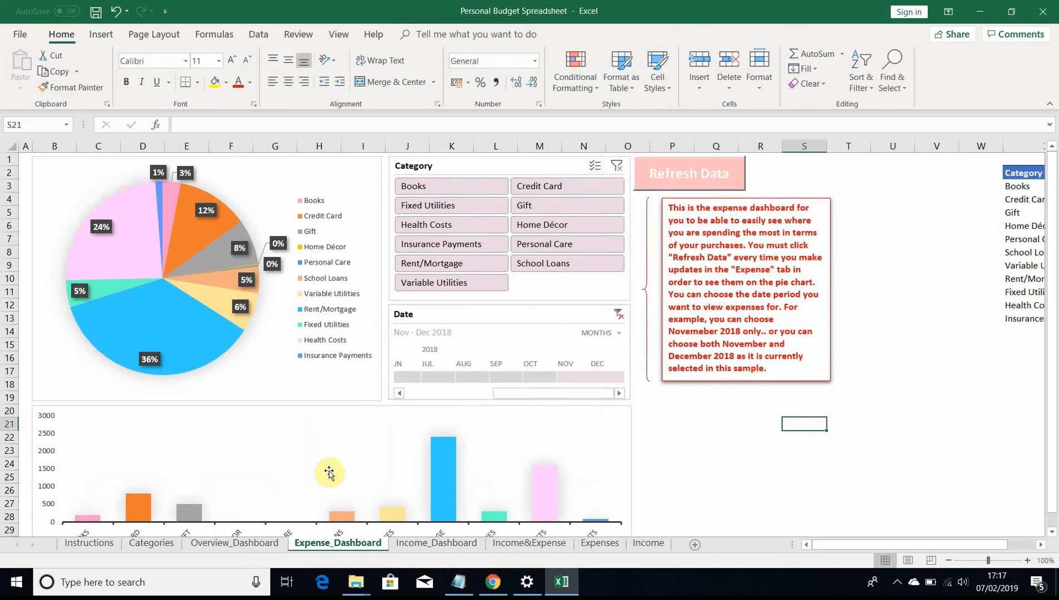
pyautogui.scroll(-2, 350, 444)
pyautogui.click(451, 381)
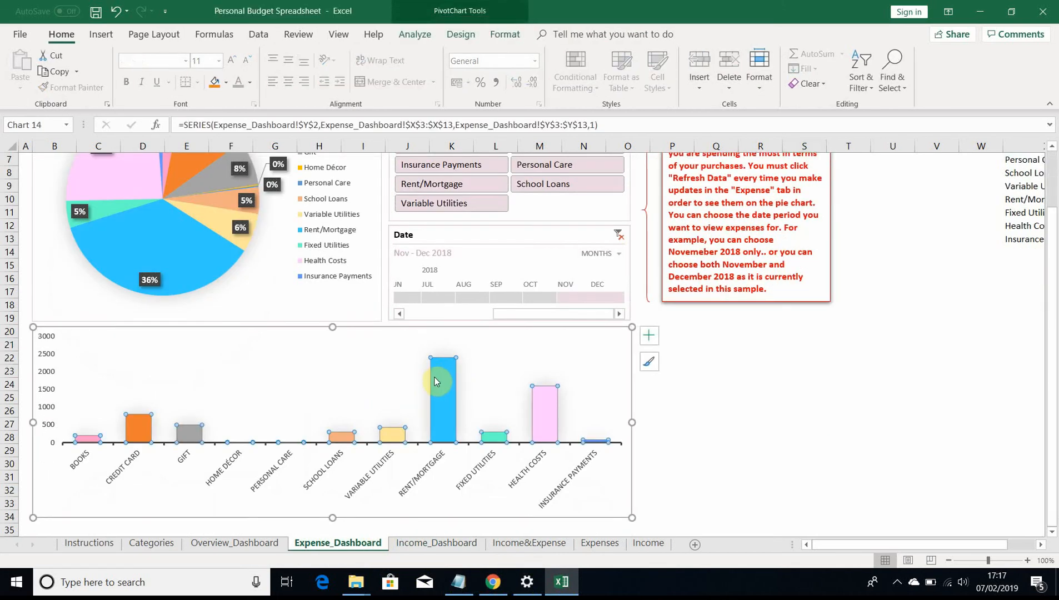
pyautogui.click(461, 34)
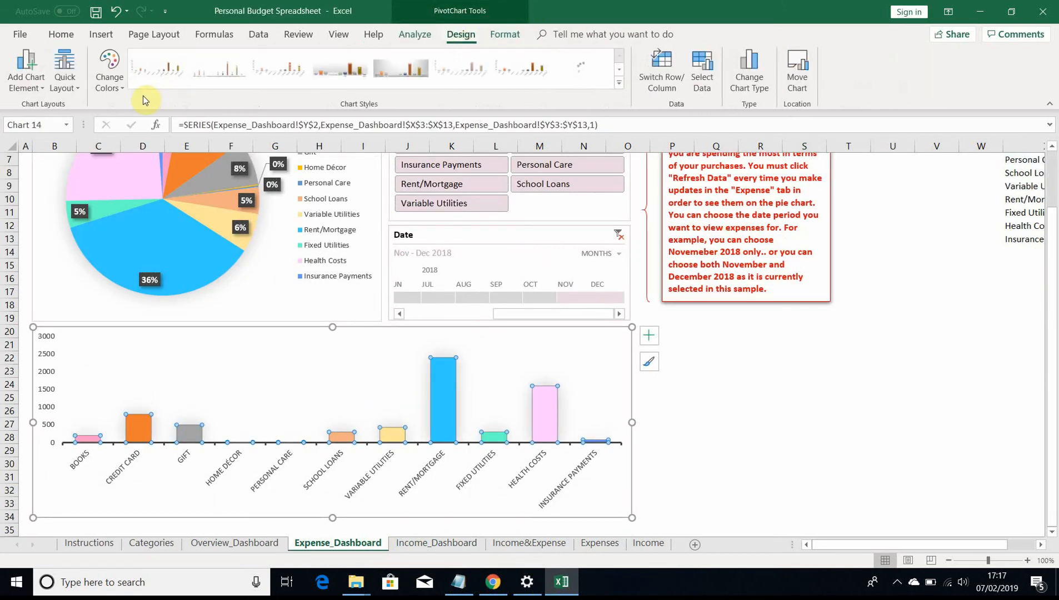
pyautogui.click(32, 83)
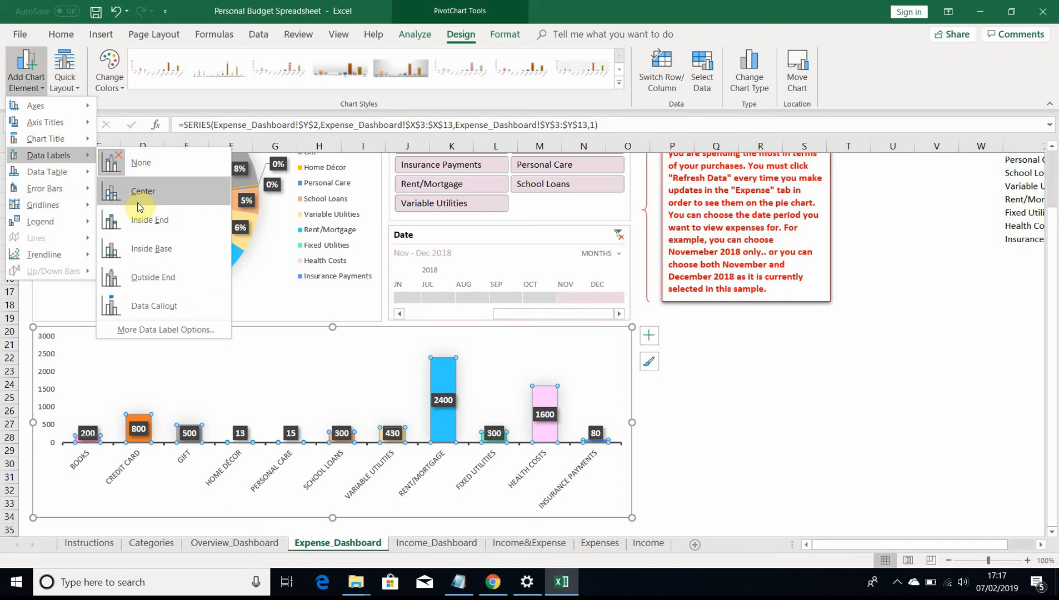
pyautogui.click(735, 411)
pyautogui.moveTo(733, 409); pyautogui.dragTo(736, 403)
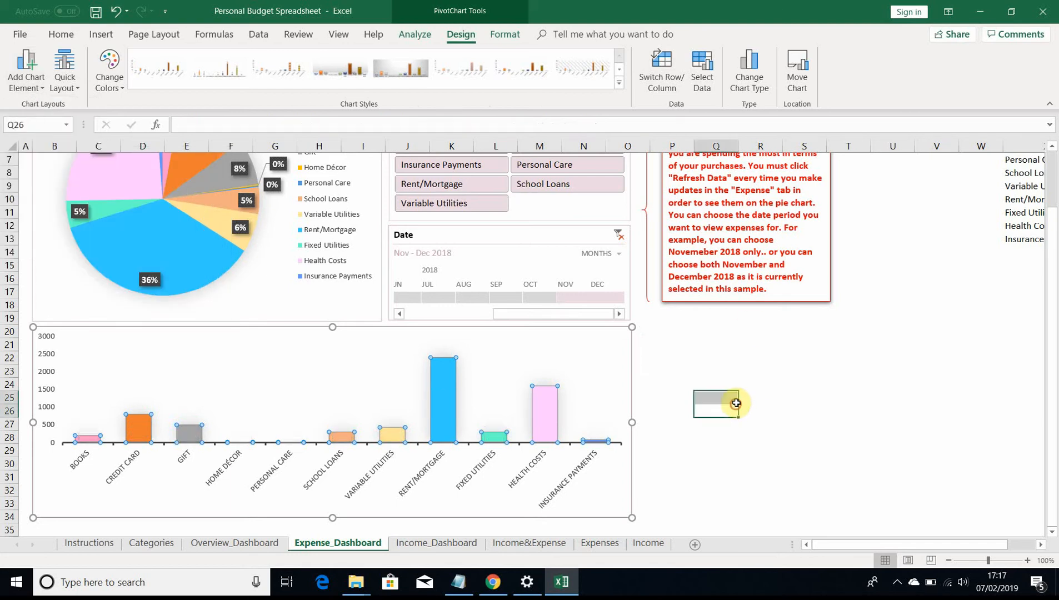
pyautogui.click(751, 372)
pyautogui.scroll(2, 680, 395)
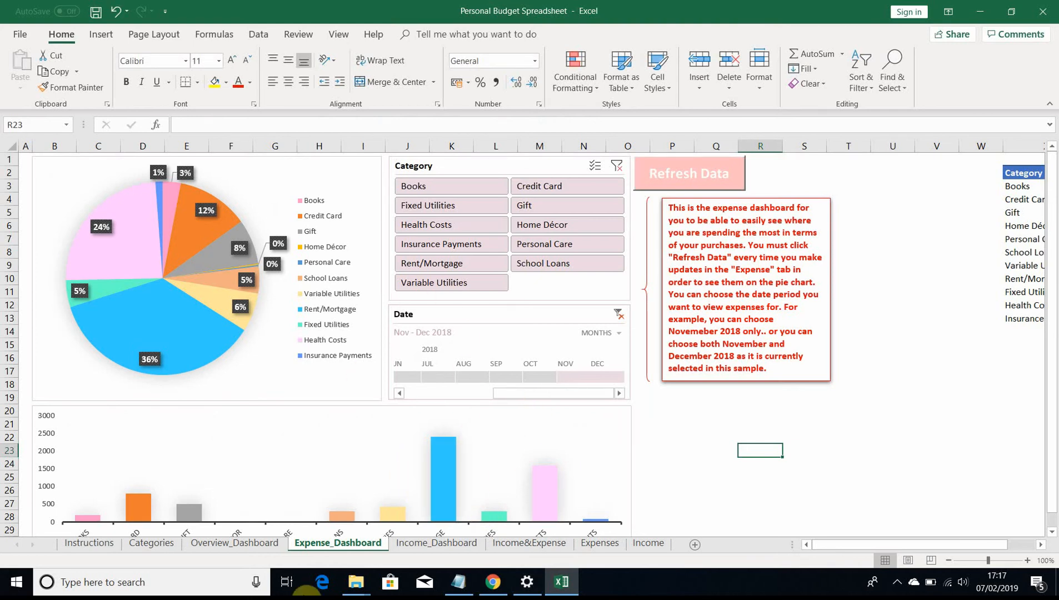
# Step: Open the Overview_Dashboard sheet and examine the Total Expense, Total Income and Actual Balance charts
pyautogui.click(256, 543)
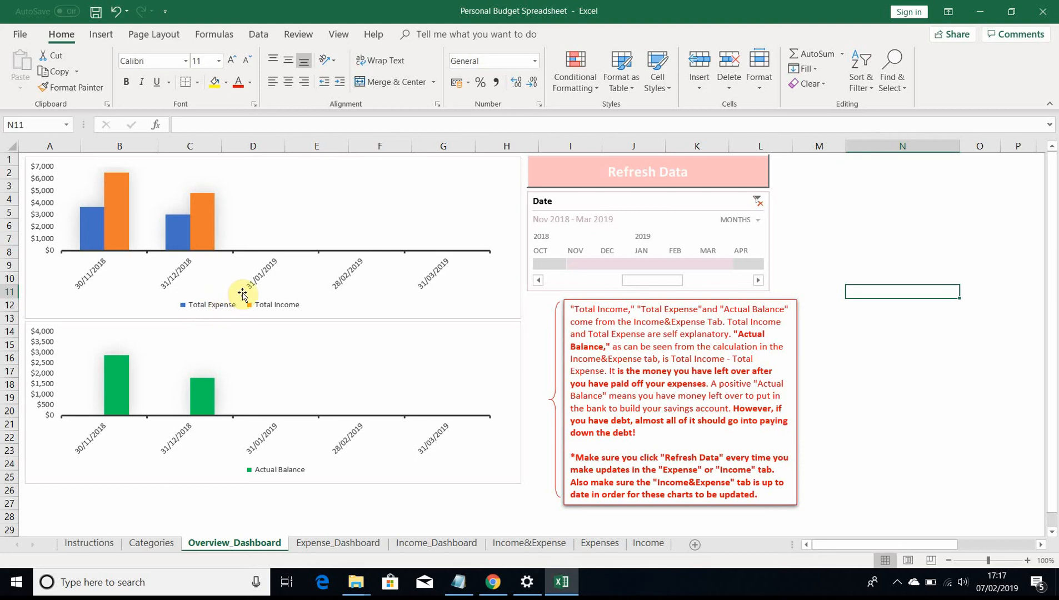
pyautogui.moveTo(87, 245)
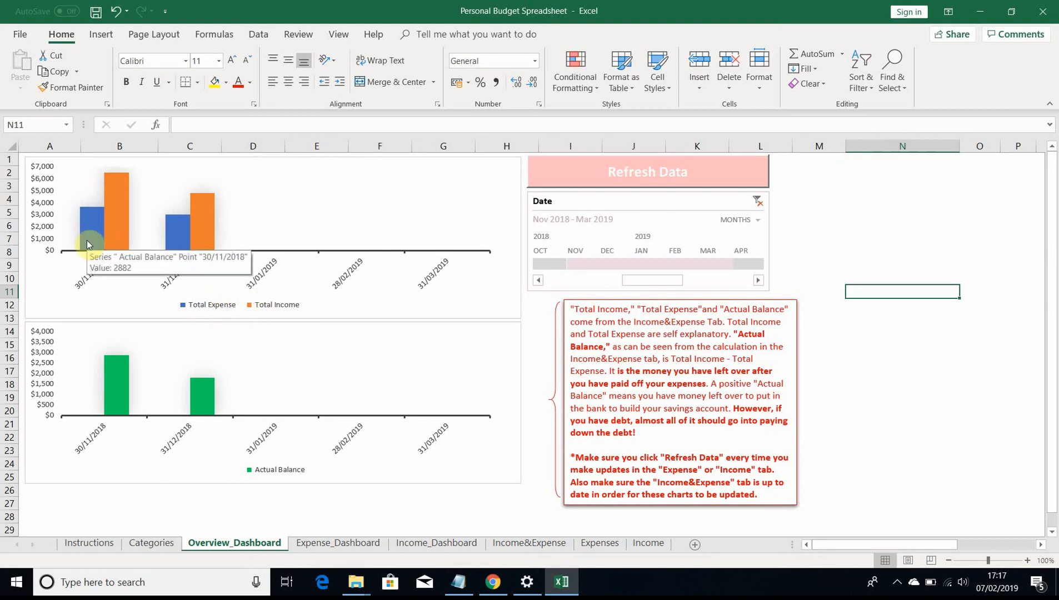
pyautogui.moveTo(118, 233)
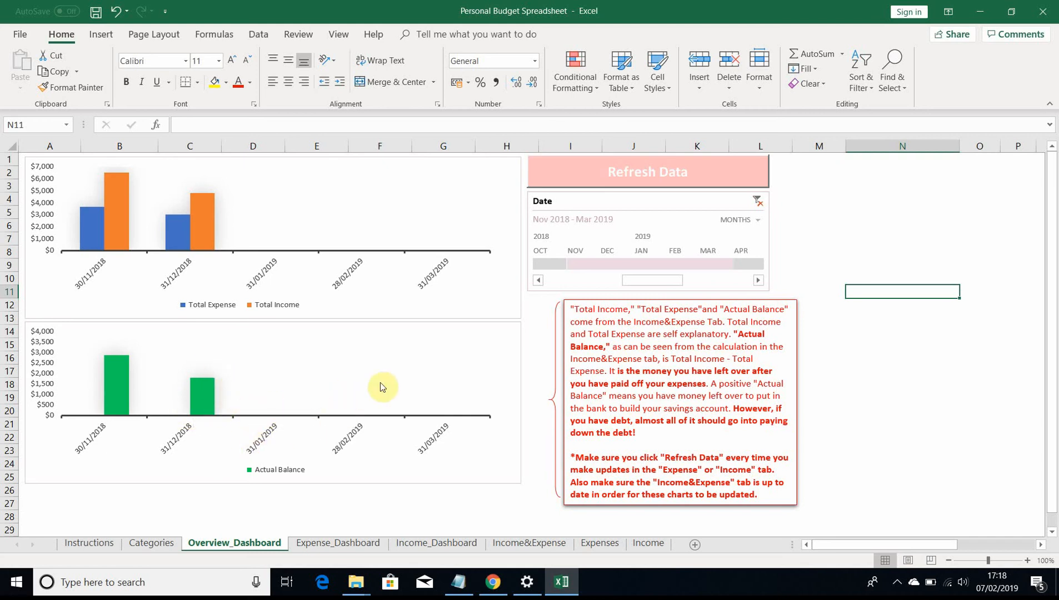
# Step: Review the Categories sheet, and reach its expense category list from the Expenses sheet through Update Expense Category
pyautogui.click(170, 545)
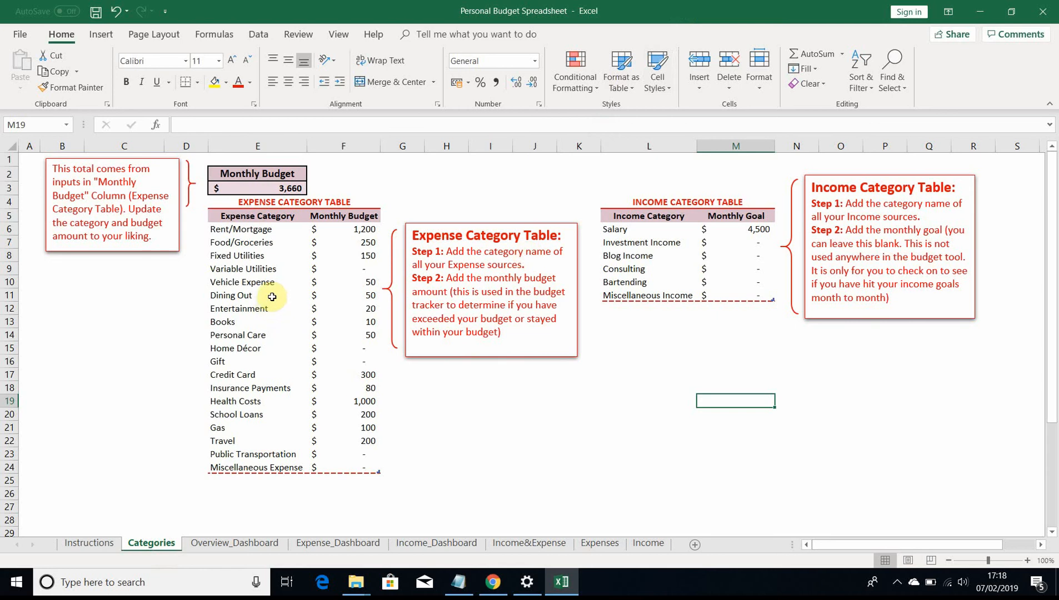
pyautogui.click(267, 230)
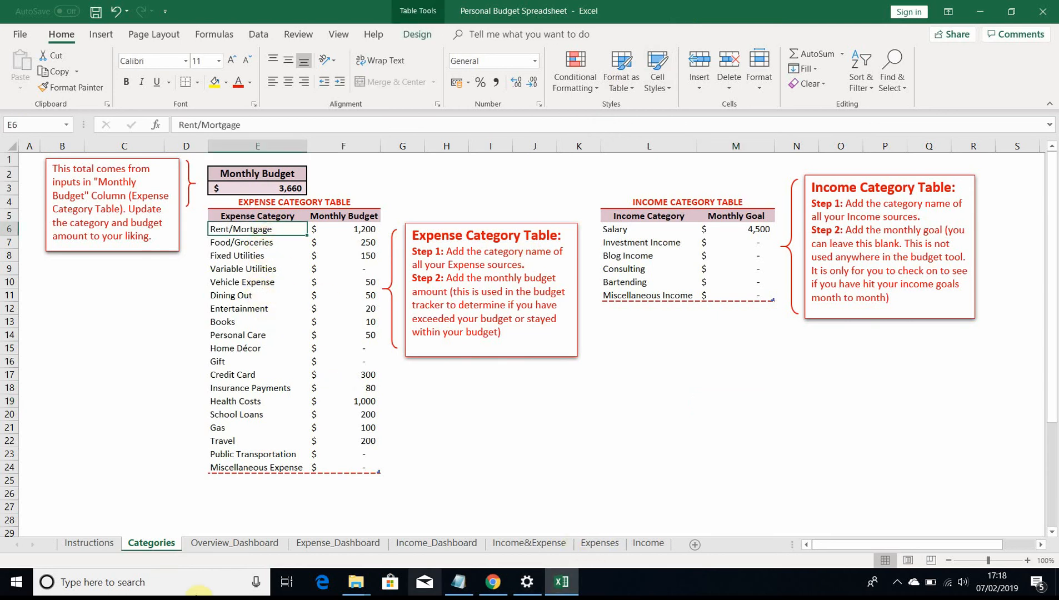
pyautogui.click(595, 545)
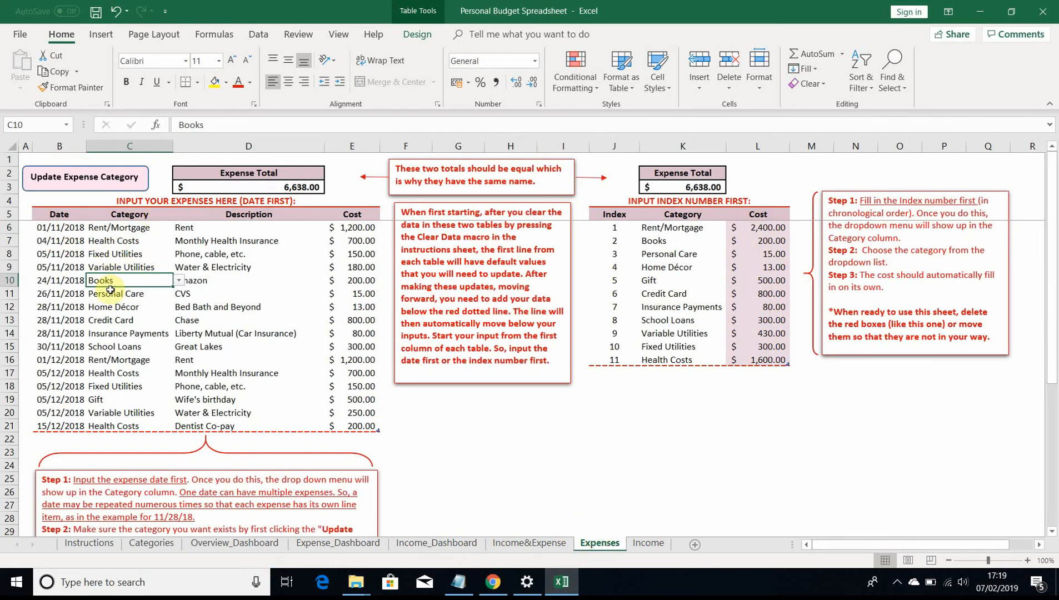
pyautogui.click(87, 181)
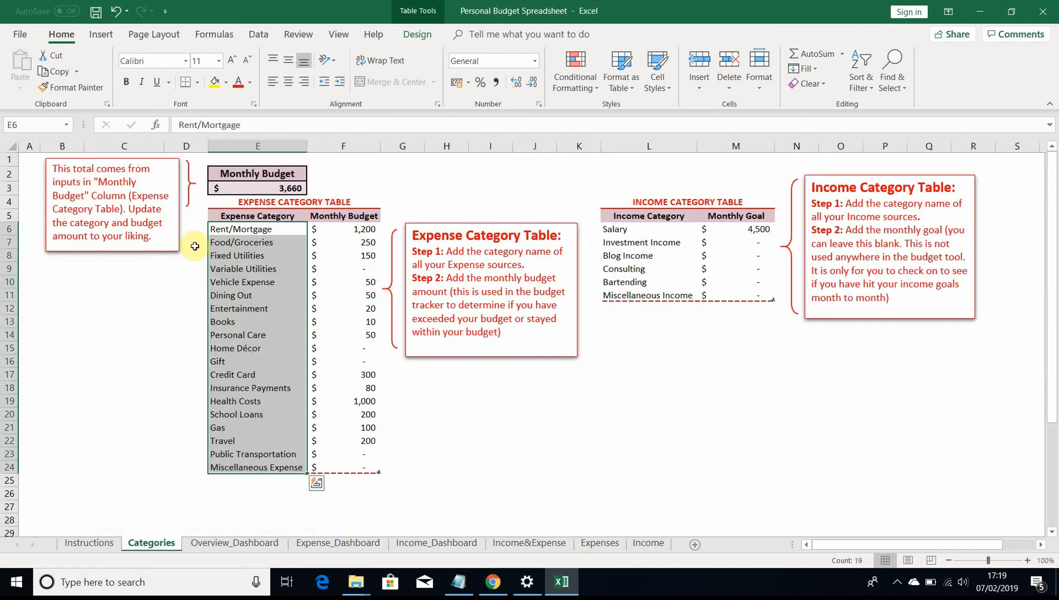
pyautogui.click(249, 227)
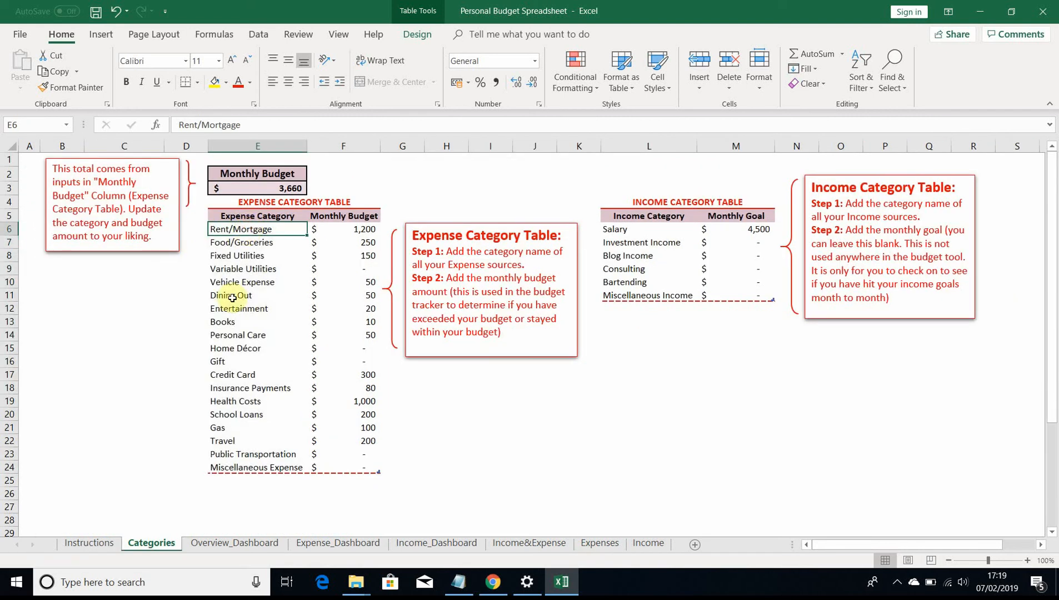
# Step: From the Income sheet, use Update Income Category to go to the income category list
pyautogui.click(648, 543)
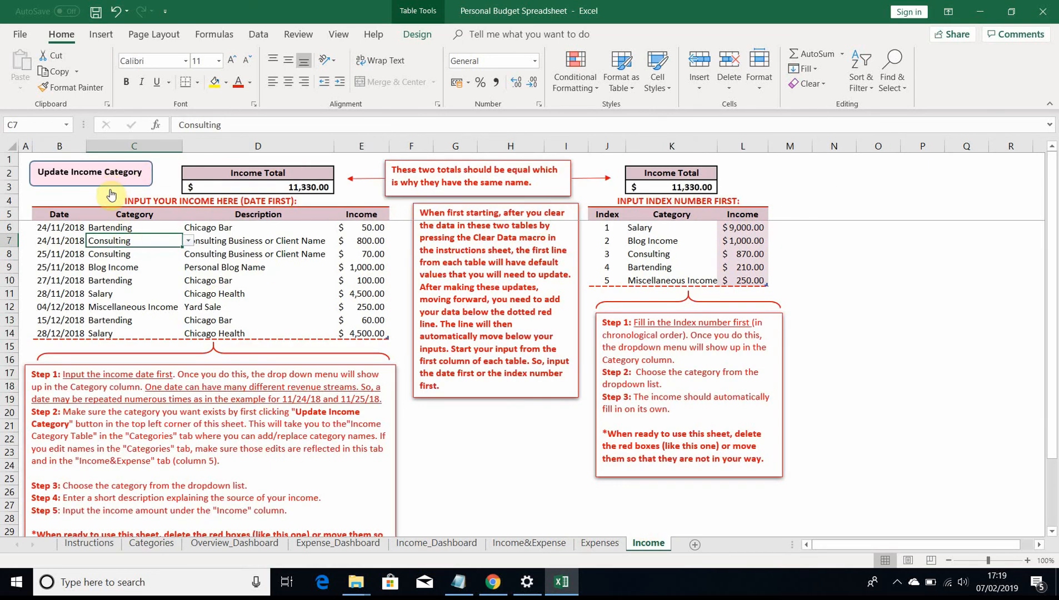
pyautogui.click(95, 177)
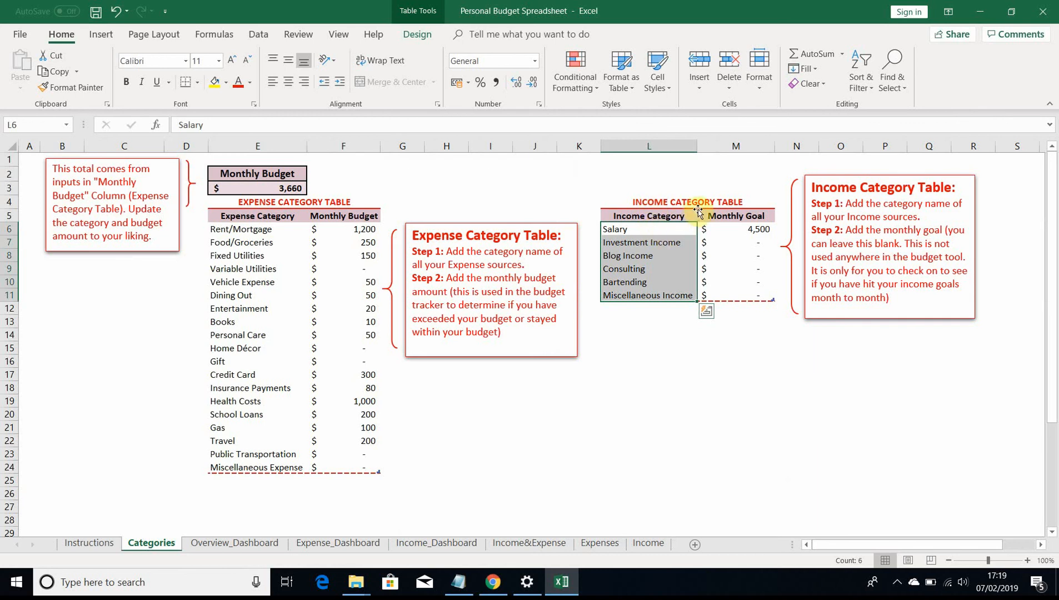
pyautogui.click(396, 453)
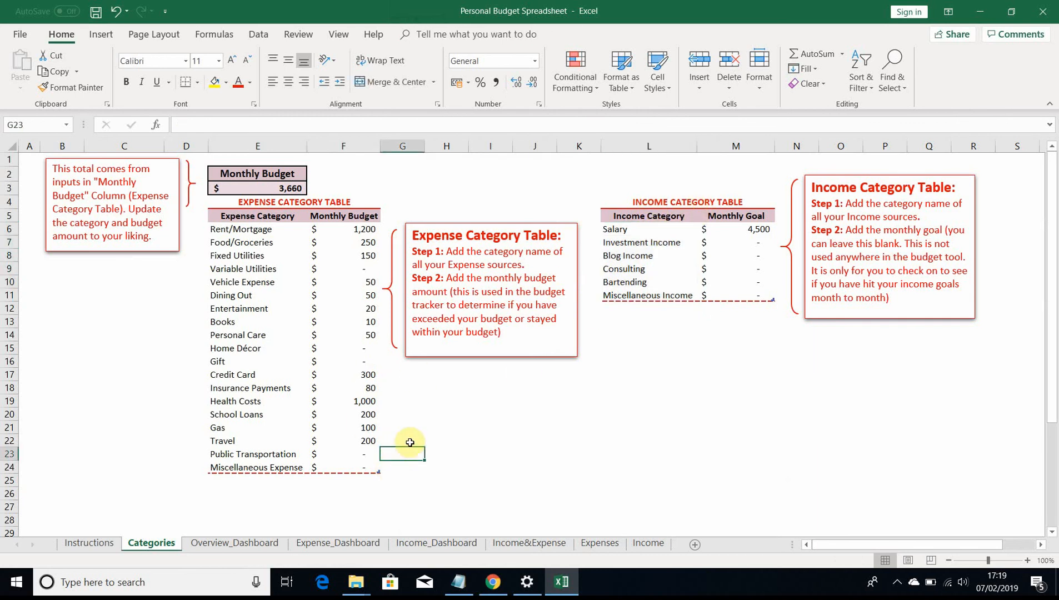
# Step: On the Categories sheet, examine the expense categories, their monthly budget amounts and the Monthly Budget total's formula
pyautogui.click(428, 402)
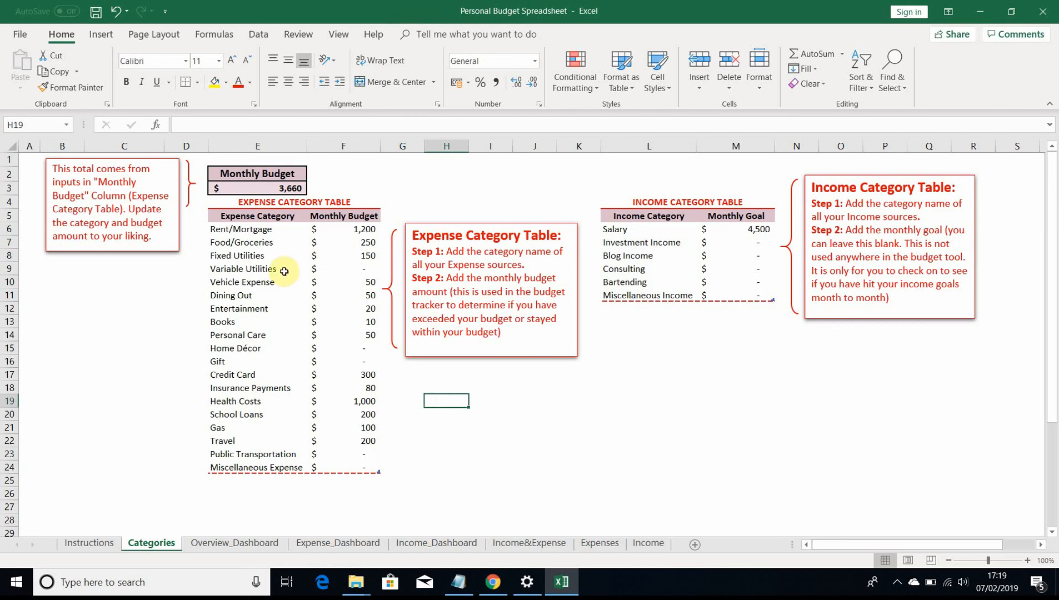
pyautogui.click(280, 244)
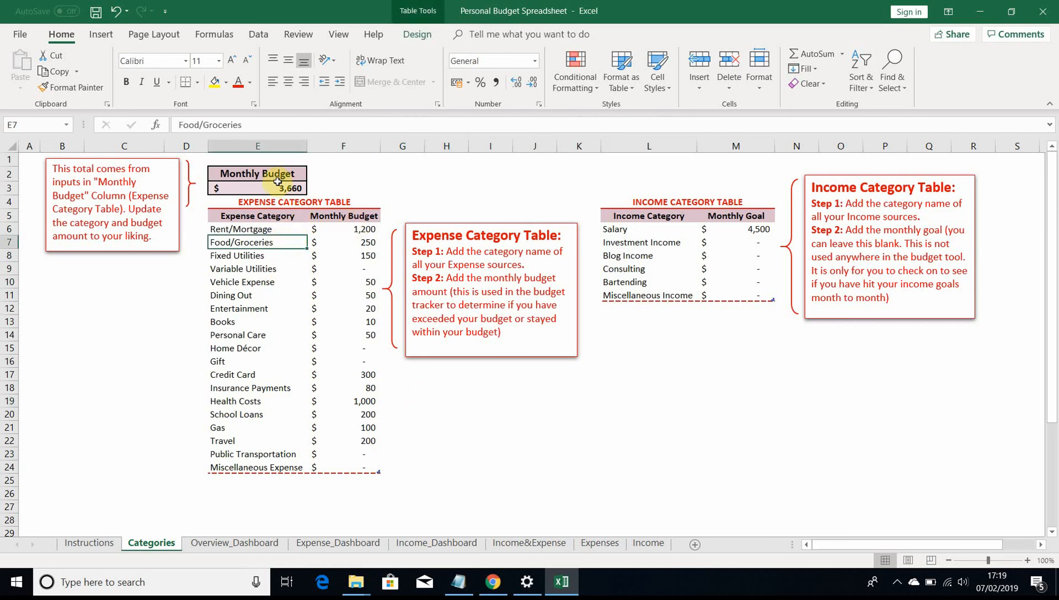
pyautogui.moveTo(346, 230); pyautogui.dragTo(312, 462)
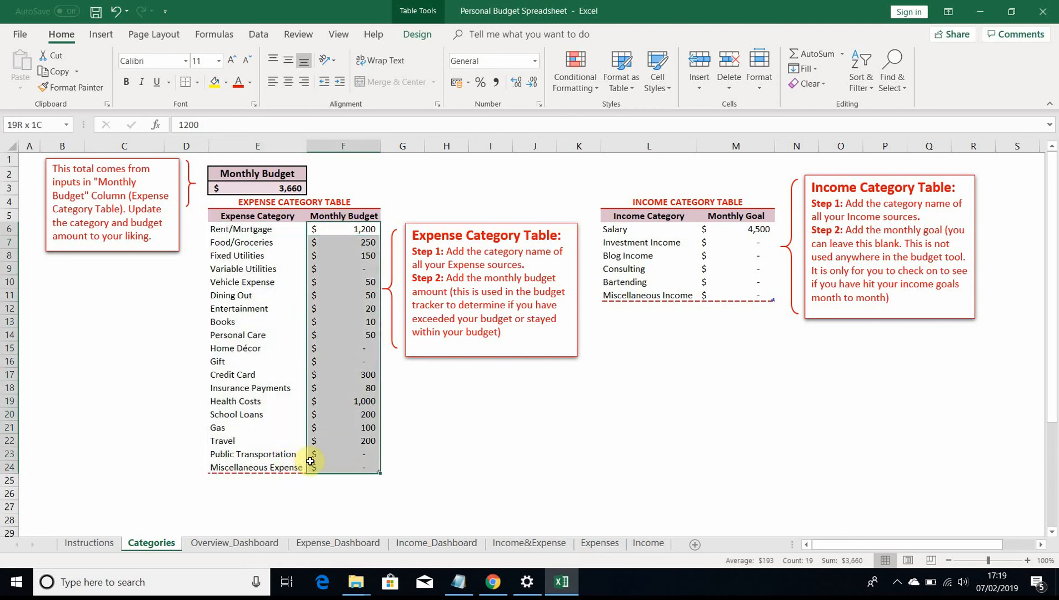
pyautogui.click(270, 253)
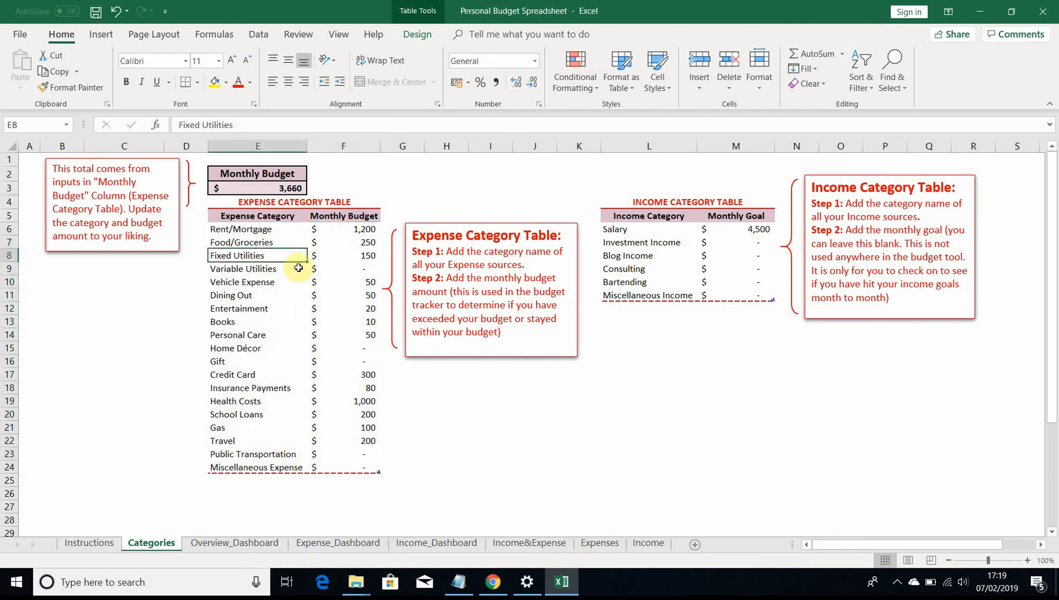
pyautogui.click(266, 229)
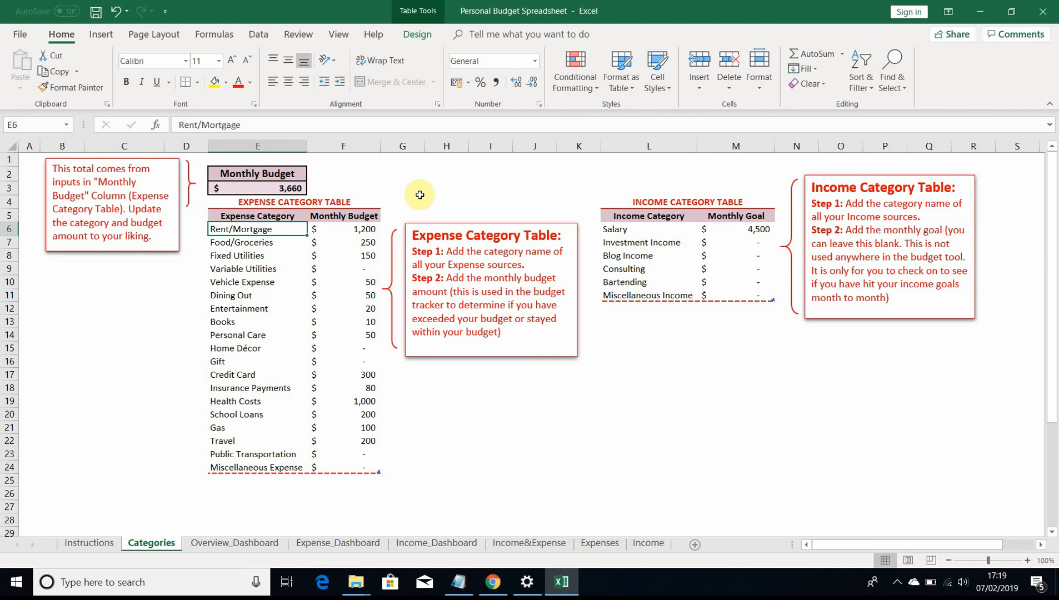
pyautogui.click(361, 230)
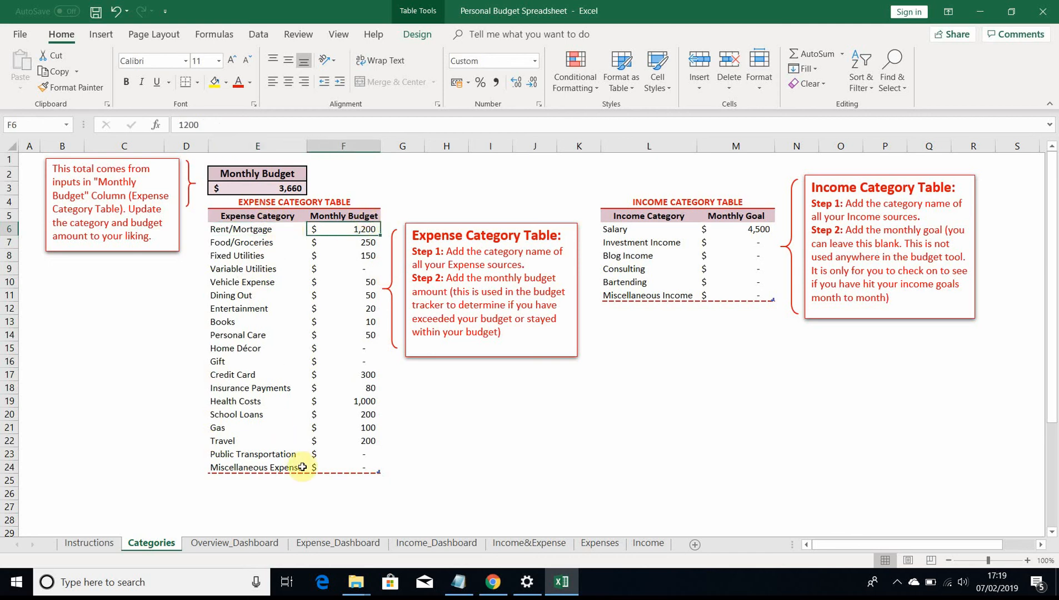
pyautogui.click(270, 185)
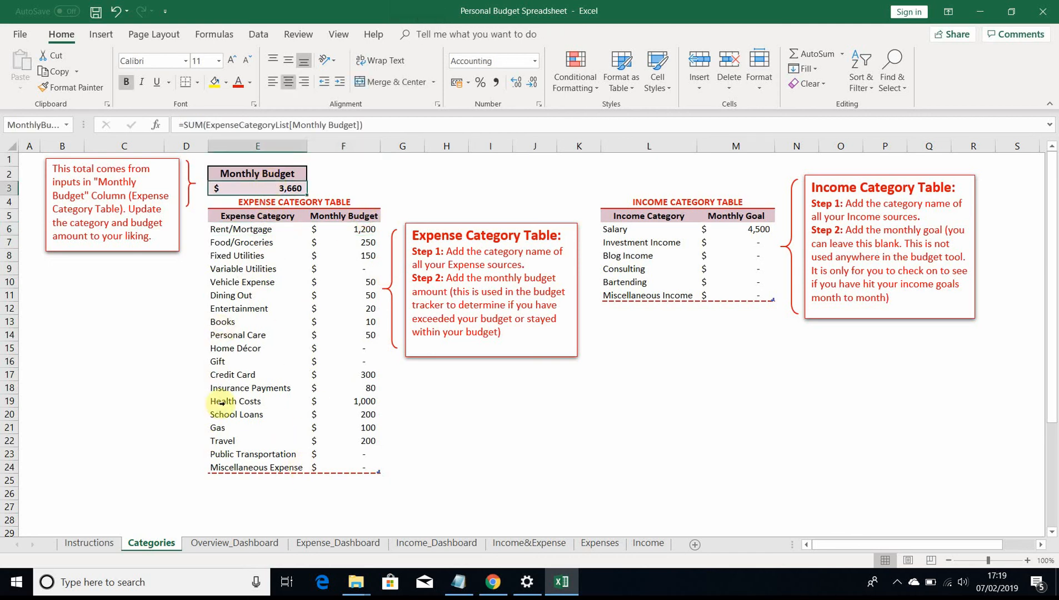
# Step: Open the Income&Expense sheet and inspect how its Budget column draws on the monthly budget total
pyautogui.click(508, 544)
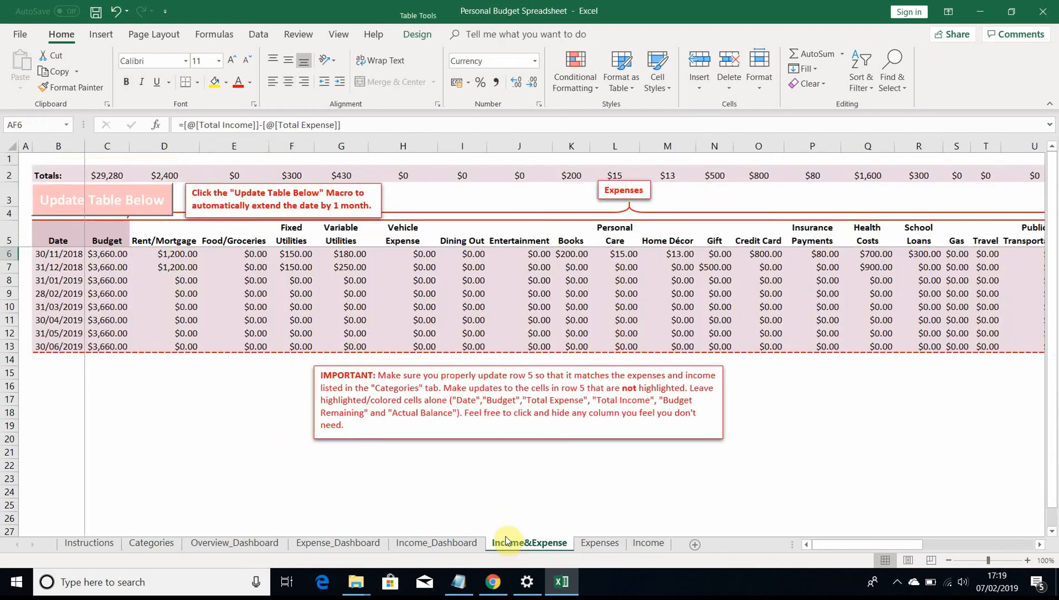
pyautogui.click(119, 282)
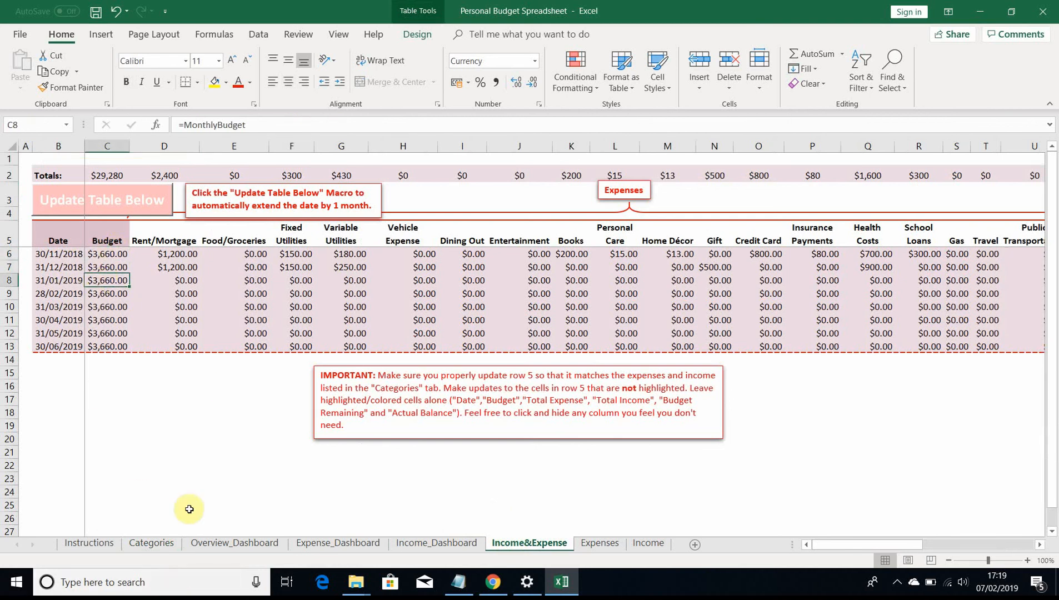
# Step: Return to the Categories sheet and compare the expense table's Monthly Budget amounts with the Monthly Budget total
pyautogui.click(155, 545)
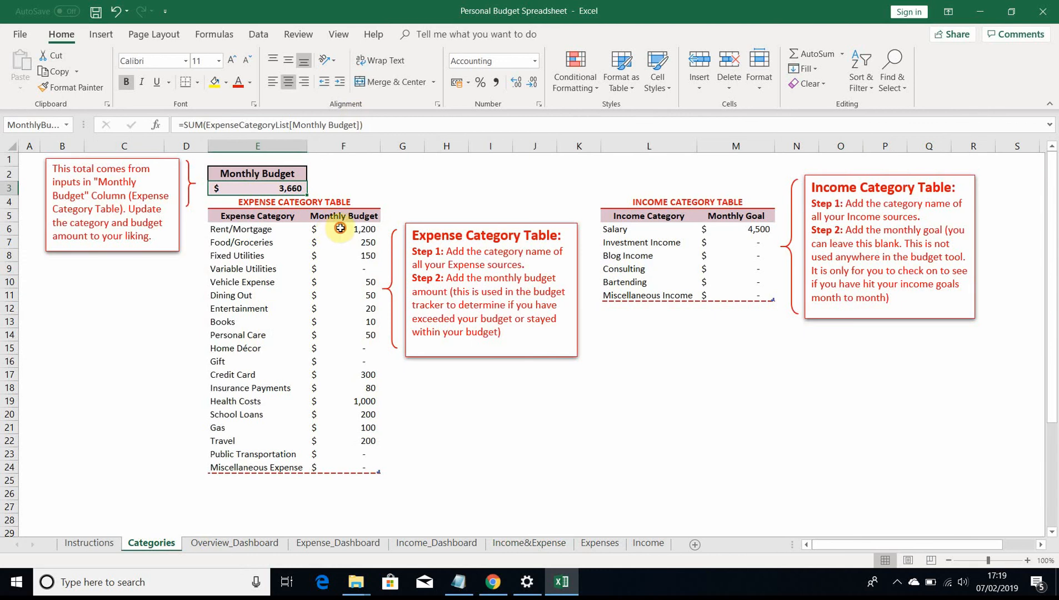
pyautogui.moveTo(340, 229); pyautogui.dragTo(321, 462)
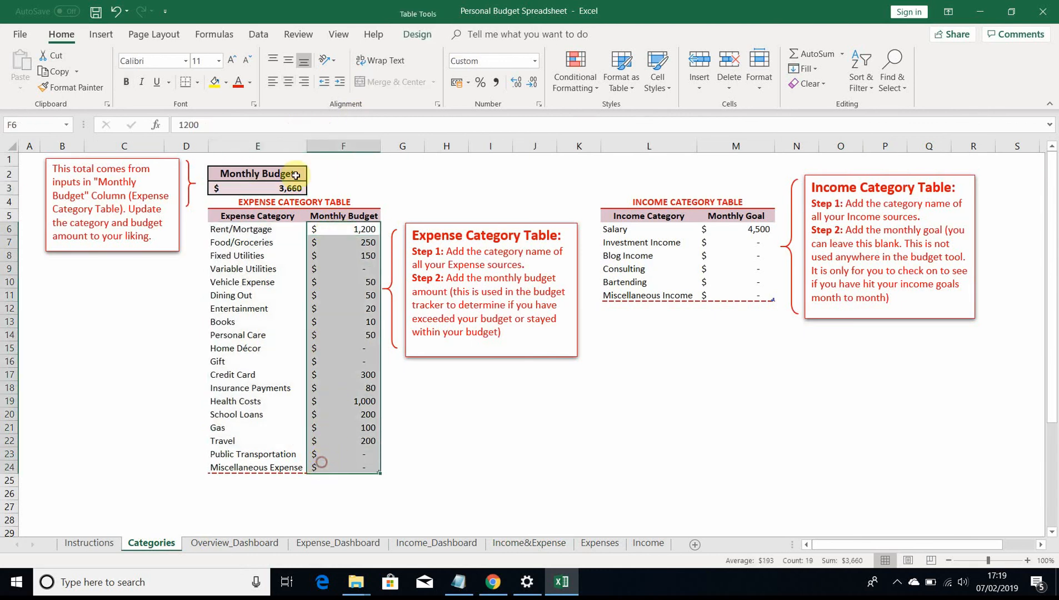
pyautogui.click(287, 187)
pyautogui.click(335, 327)
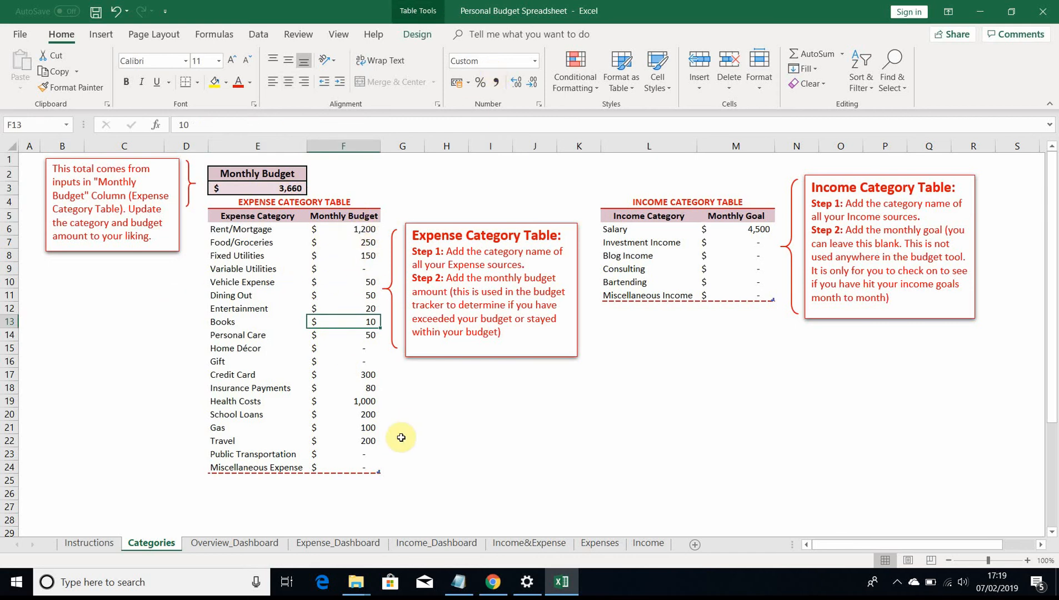
pyautogui.click(428, 427)
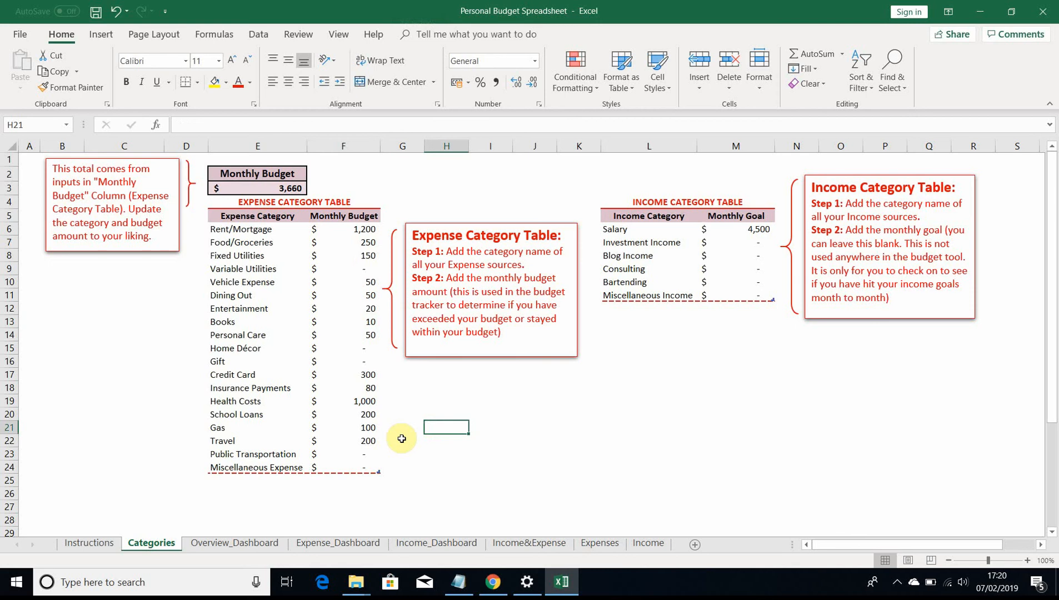